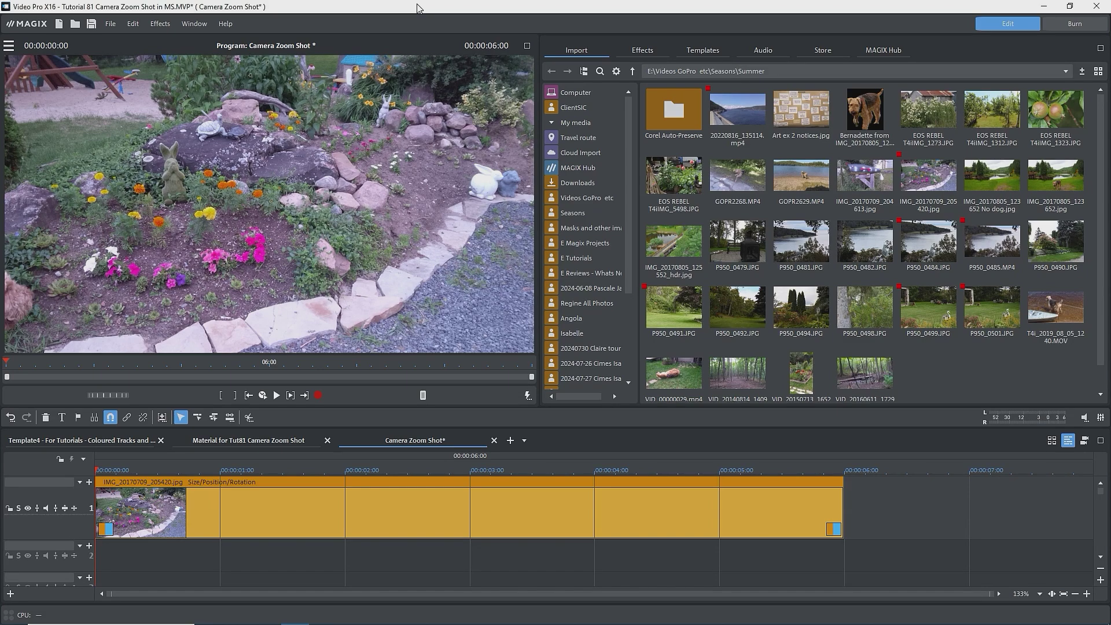
Check the general movie settings in the project settings, and the resolution and ratio in the garden photo's object properties.
{"action": "key", "text": "e"}
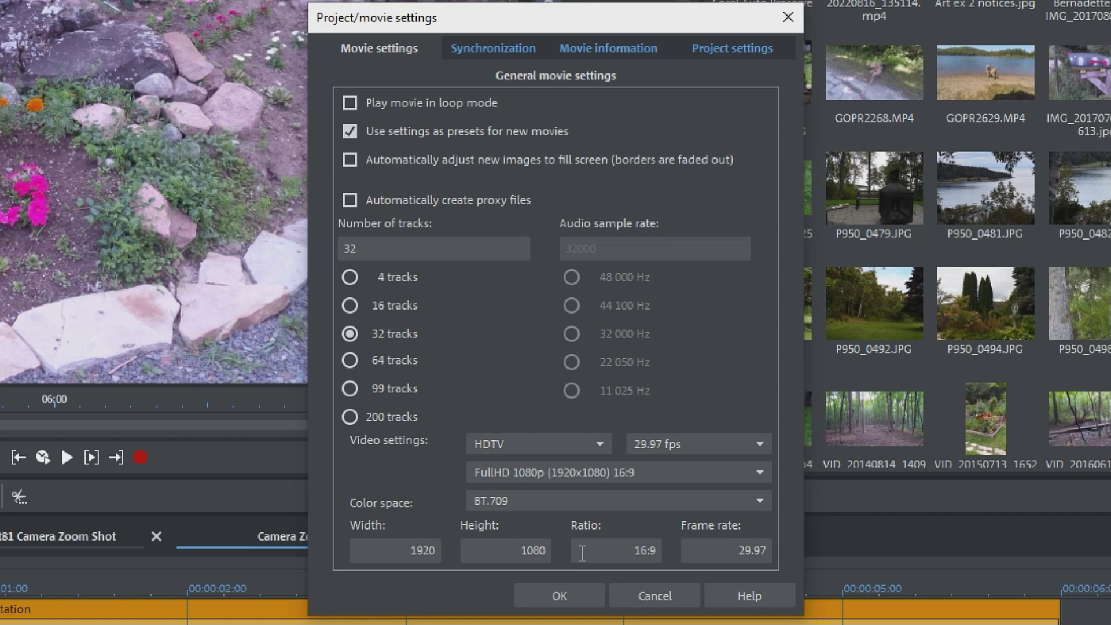
{"action": "left_click", "coordinate": [559, 596]}
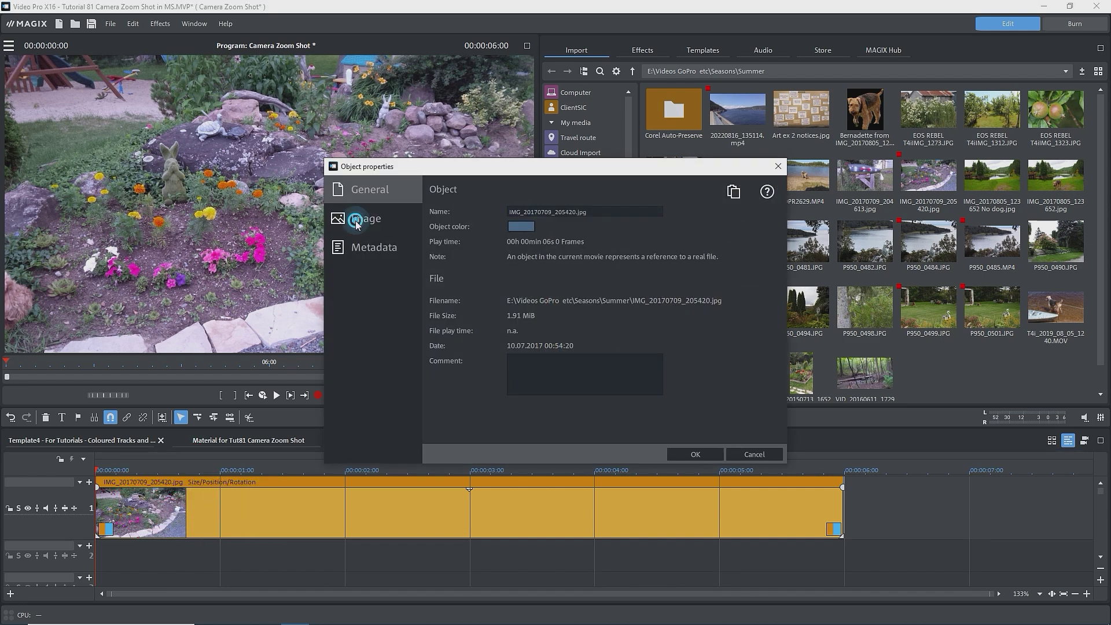
{"action": "left_click", "coordinate": [357, 222]}
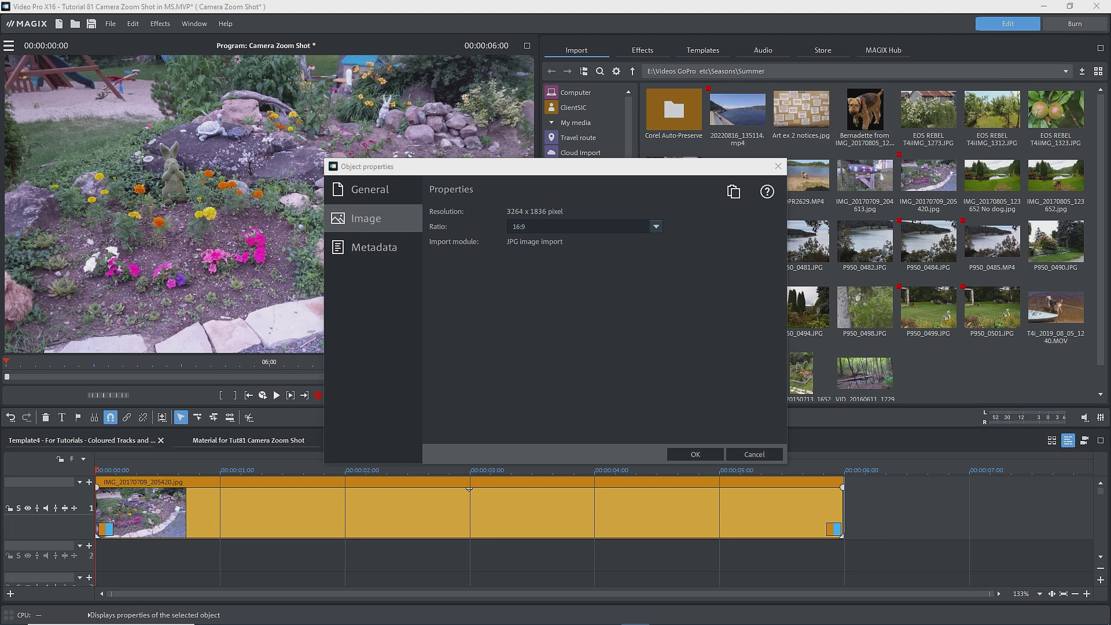
{"action": "left_click", "coordinate": [694, 454]}
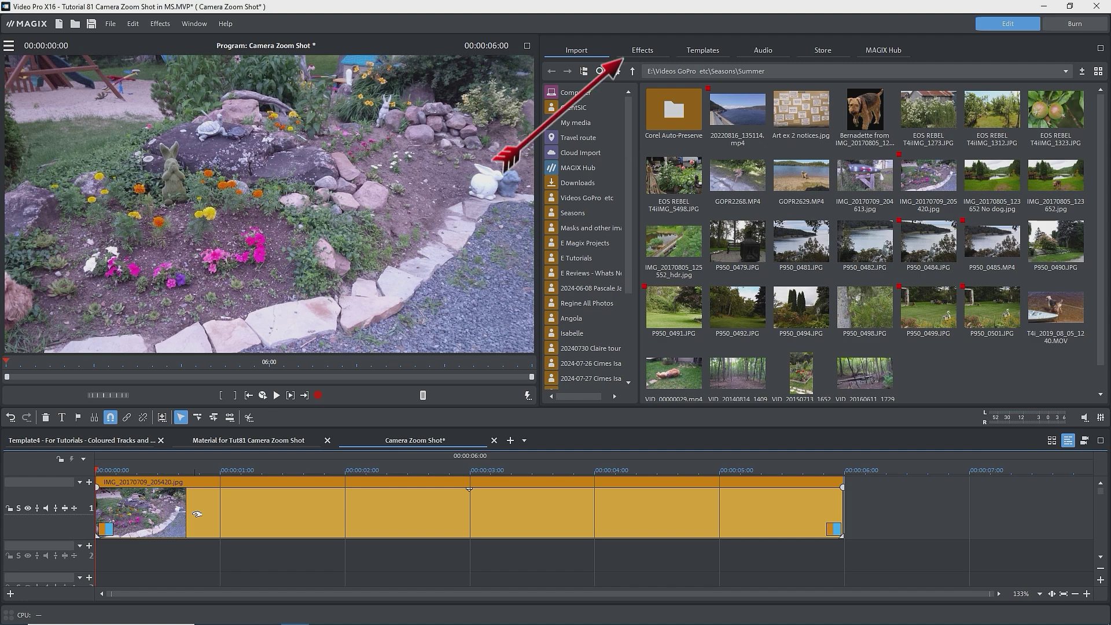
Display the Camera/Zoom shot effect settings for the garden photo and look over the effect's options menu.
{"action": "left_click", "coordinate": [644, 52]}
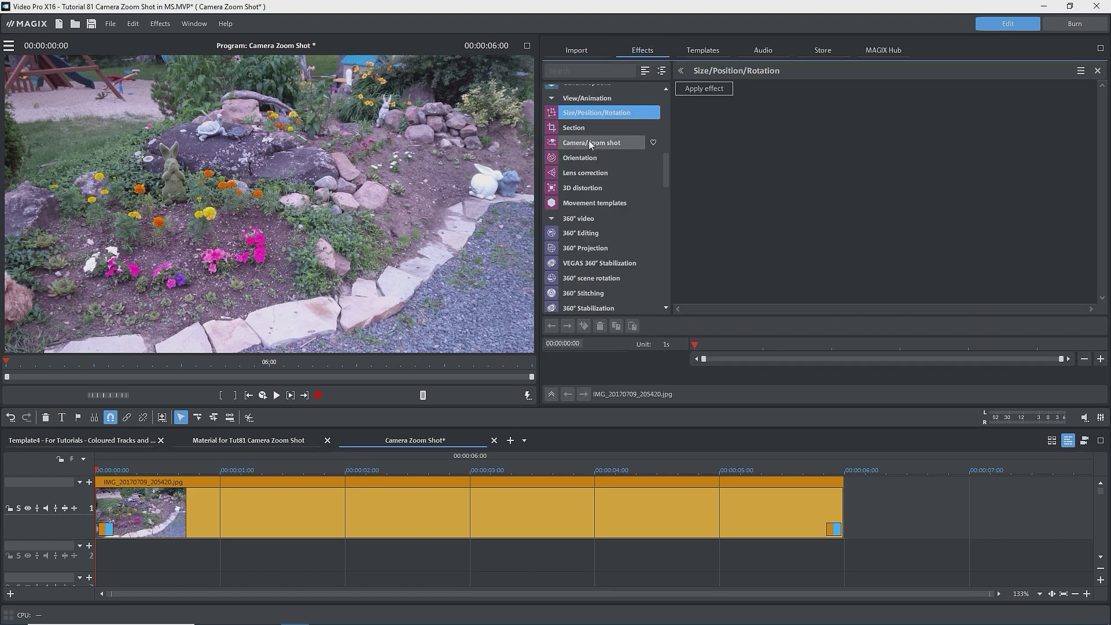
{"action": "left_click", "coordinate": [587, 147]}
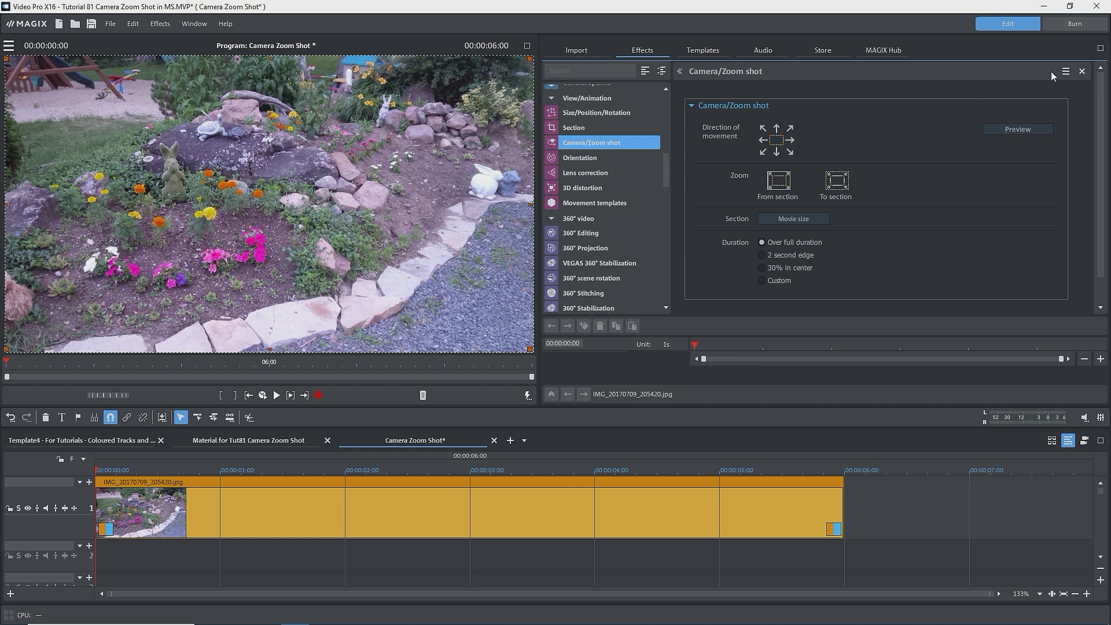
{"action": "left_click", "coordinate": [1066, 71]}
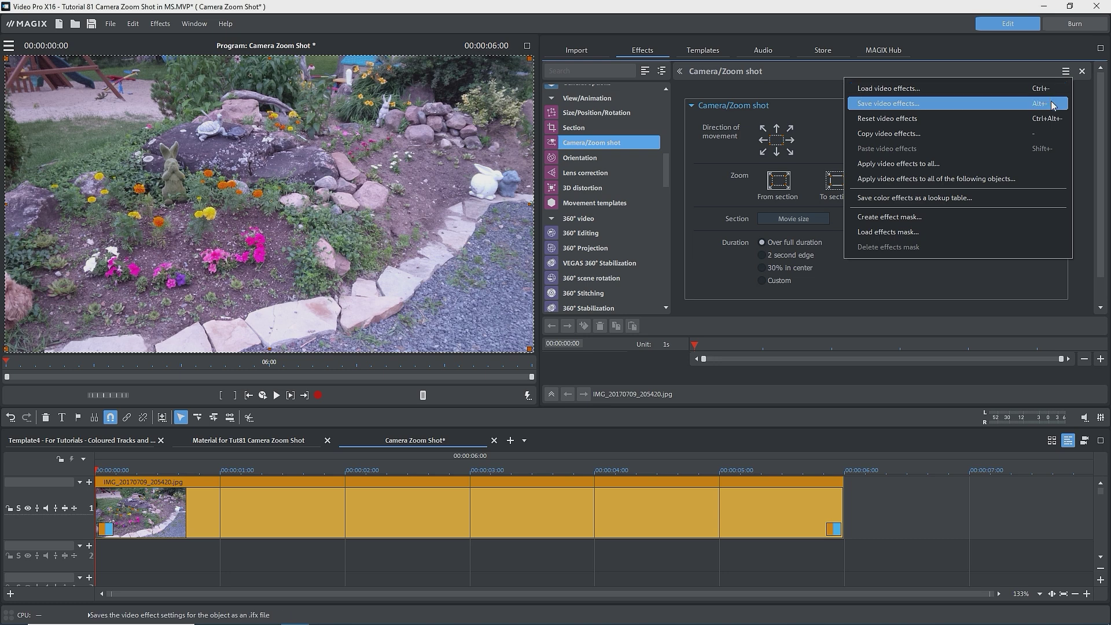
{"action": "left_click", "coordinate": [1079, 92]}
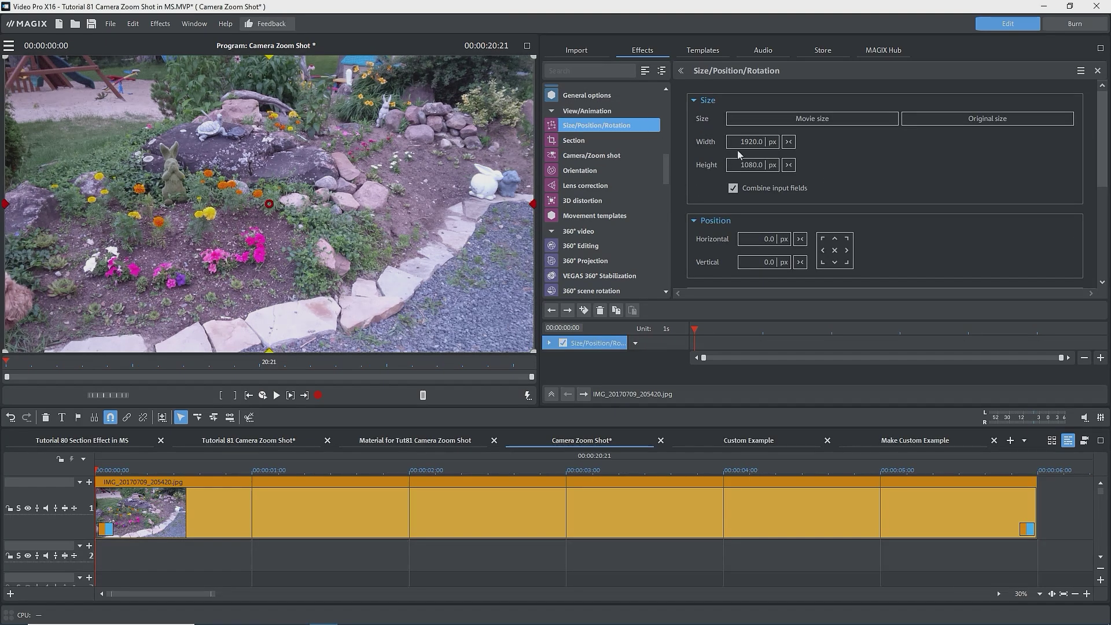
With Size/Position/Rotation, scale the photo to 345% width and move it to horizontal 1036.6 px, vertical -323 px.
{"action": "left_click", "coordinate": [773, 143]}
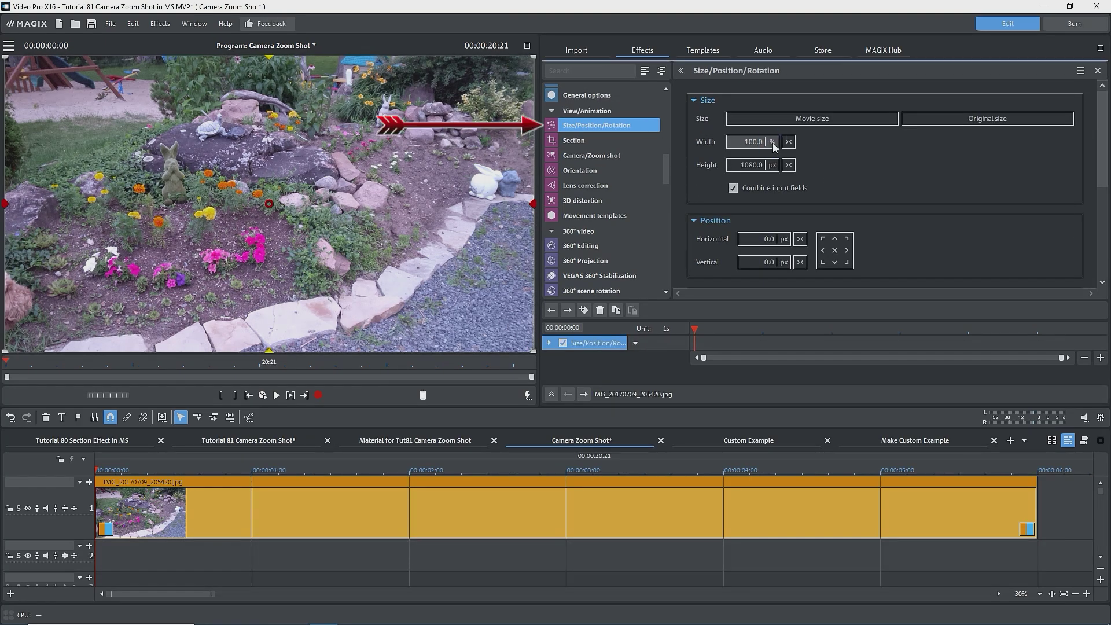
{"action": "left_click_drag", "start_coordinate": [754, 142], "coordinate": [596, 49]}
{"action": "left_click_drag", "start_coordinate": [269, 204], "coordinate": [475, 283]}
{"action": "left_click", "coordinate": [745, 148]}
{"action": "left_click_drag", "start_coordinate": [745, 148], "coordinate": [750, 107]}
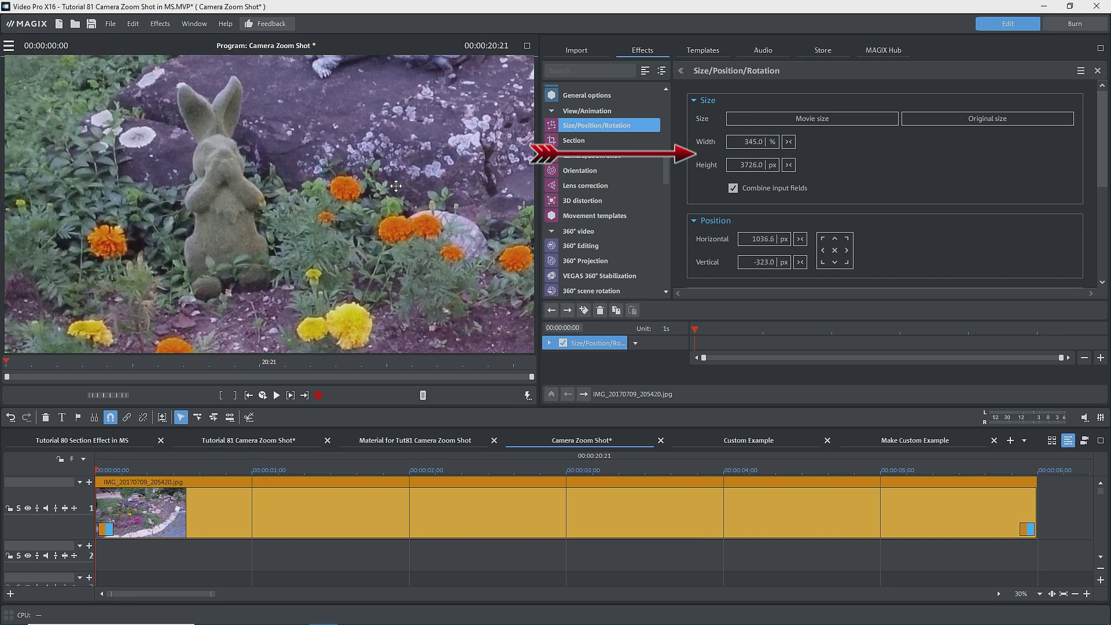
At 50% preview zoom, reset the photo's size, reposition it and enlarge it to about 175% width, then restore the preview zoom.
{"action": "left_click", "coordinate": [9, 45]}
{"action": "left_click", "coordinate": [32, 178]}
{"action": "left_click", "coordinate": [788, 142]}
{"action": "left_click_drag", "start_coordinate": [326, 211], "coordinate": [151, 151]}
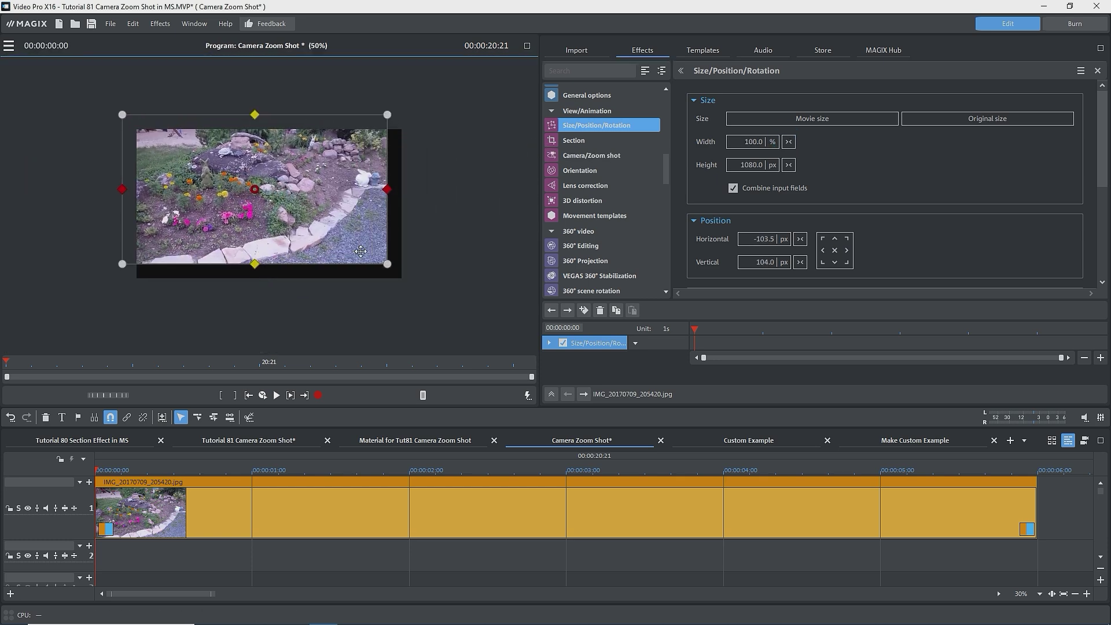
{"action": "left_click_drag", "start_coordinate": [394, 264], "coordinate": [528, 316]}
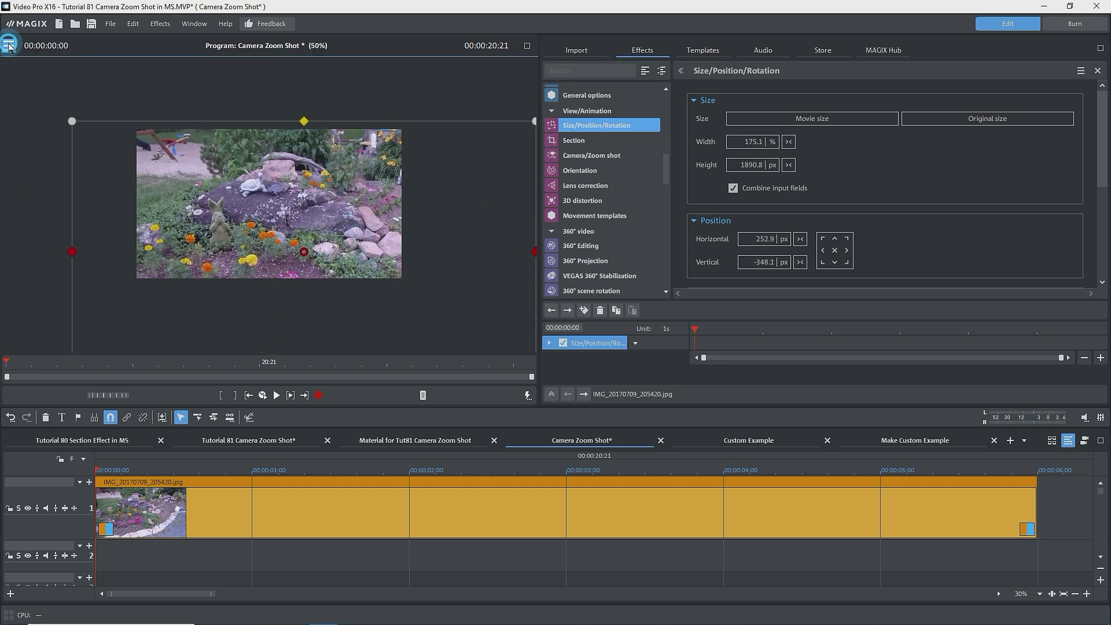
{"action": "left_click", "coordinate": [8, 45]}
{"action": "left_click", "coordinate": [30, 148]}
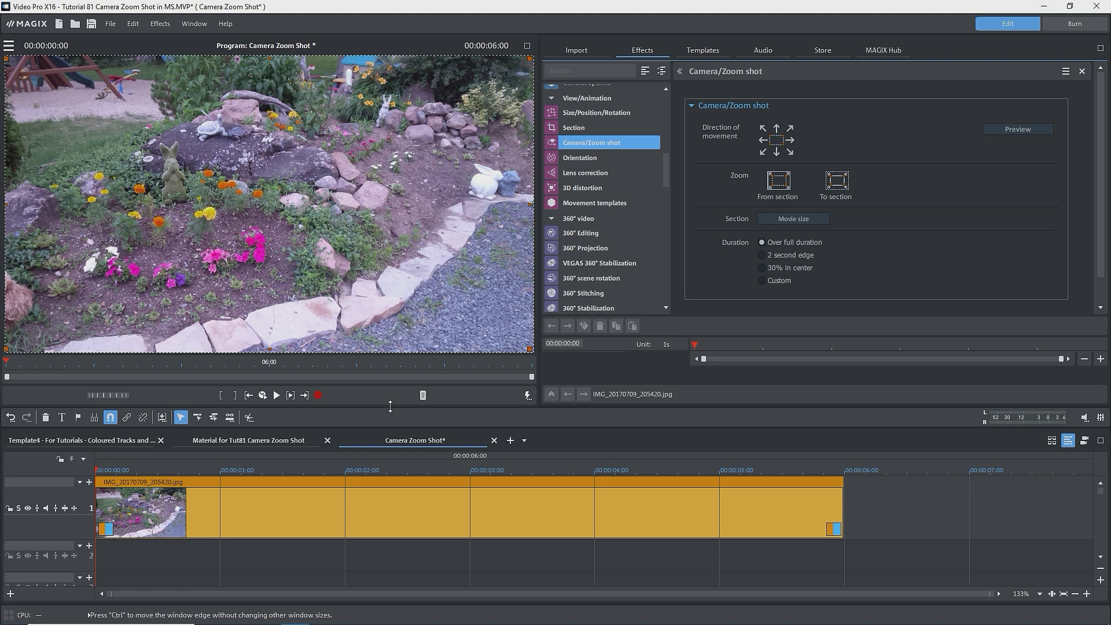
Compare the preview and edit modes of the Camera/Zoom shot effect.
{"action": "left_click", "coordinate": [1023, 130]}
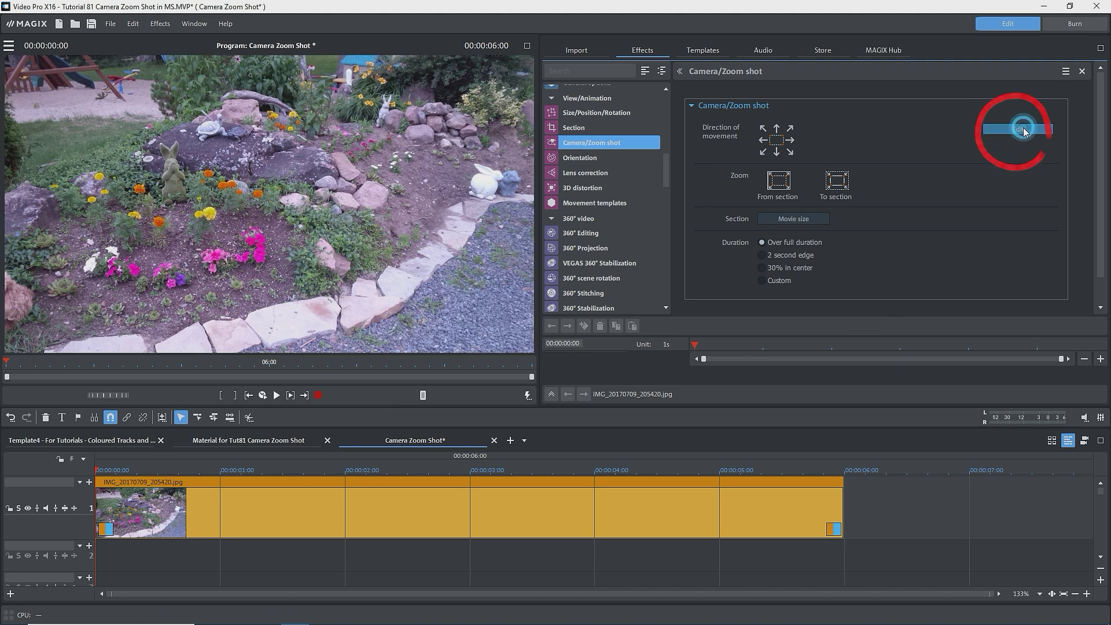
{"action": "left_click", "coordinate": [1036, 128]}
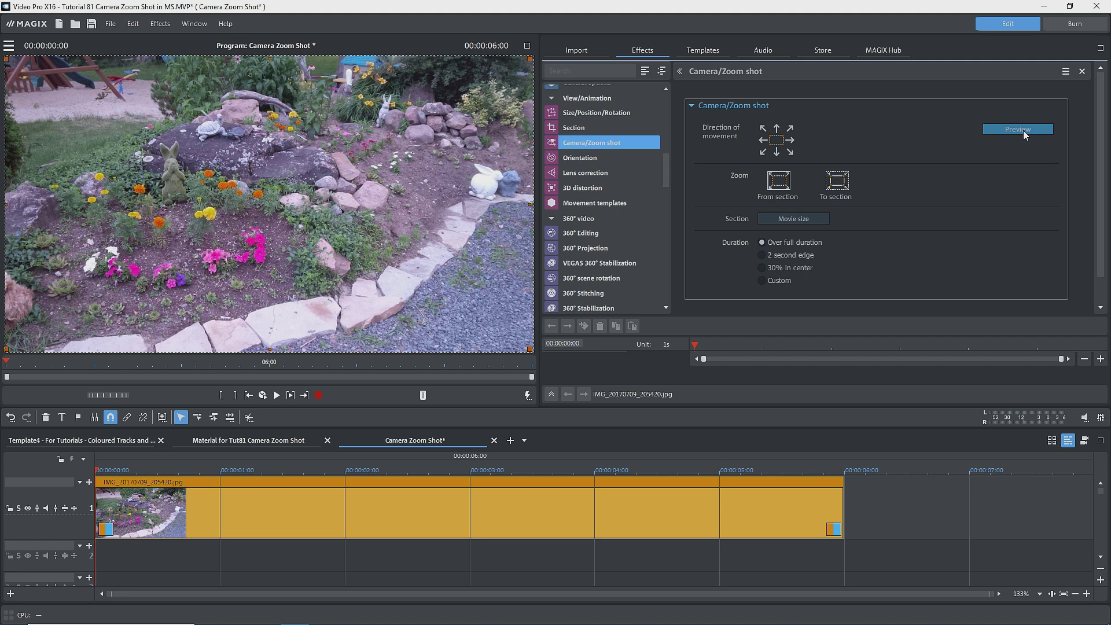
{"action": "left_click", "coordinate": [1022, 129]}
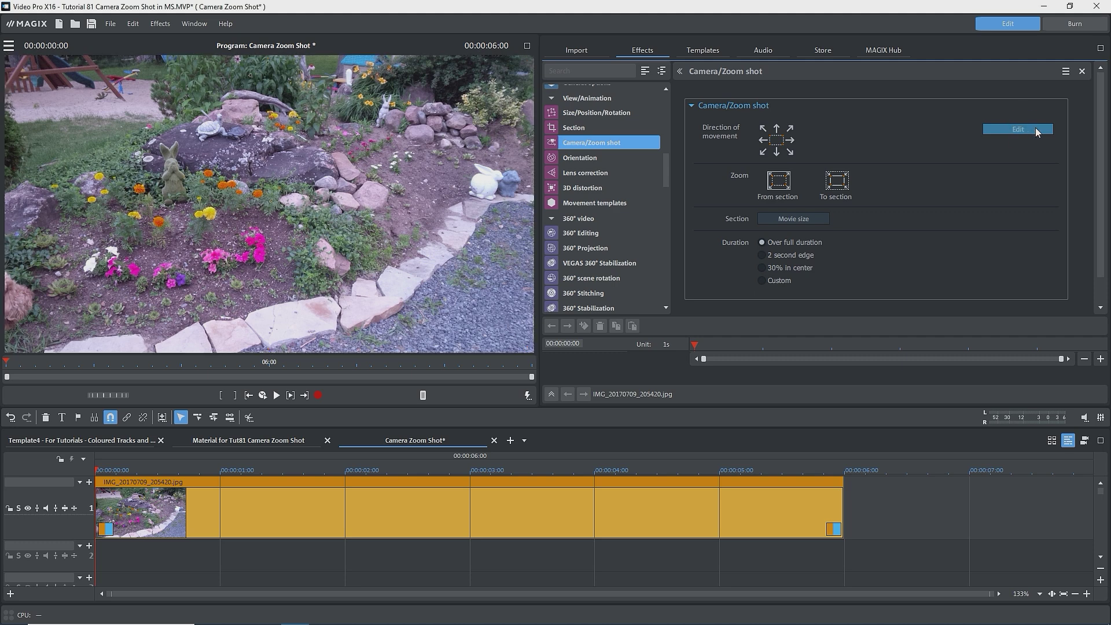
{"action": "left_click", "coordinate": [1036, 127]}
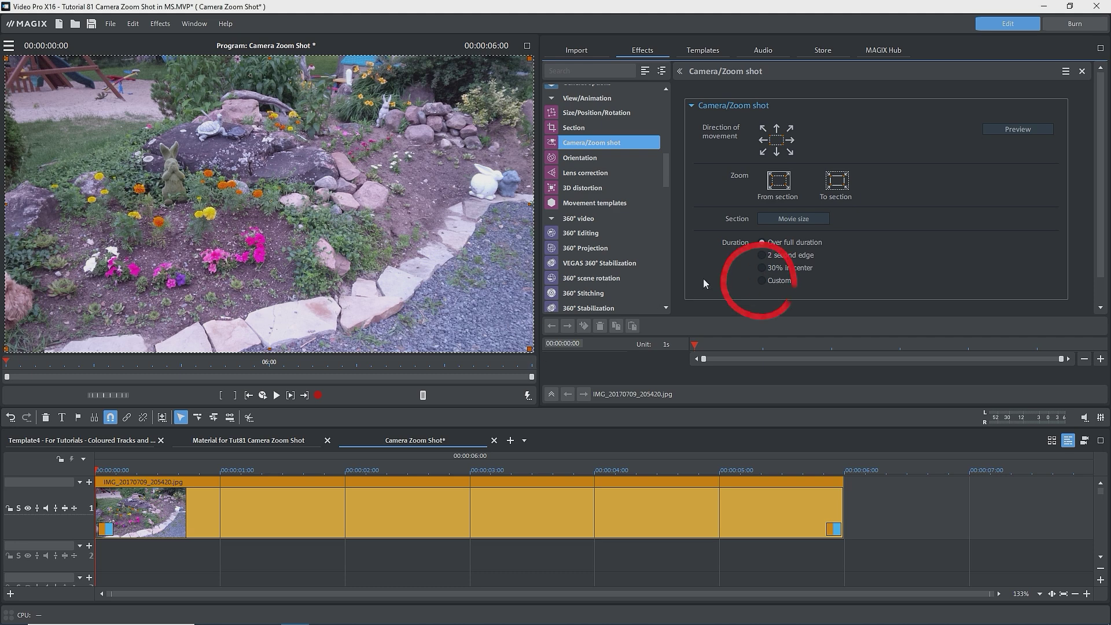
Set the zoom shot's duration to Custom, frame a small section around the brown rabbit statue and preview it.
{"action": "left_click", "coordinate": [763, 281]}
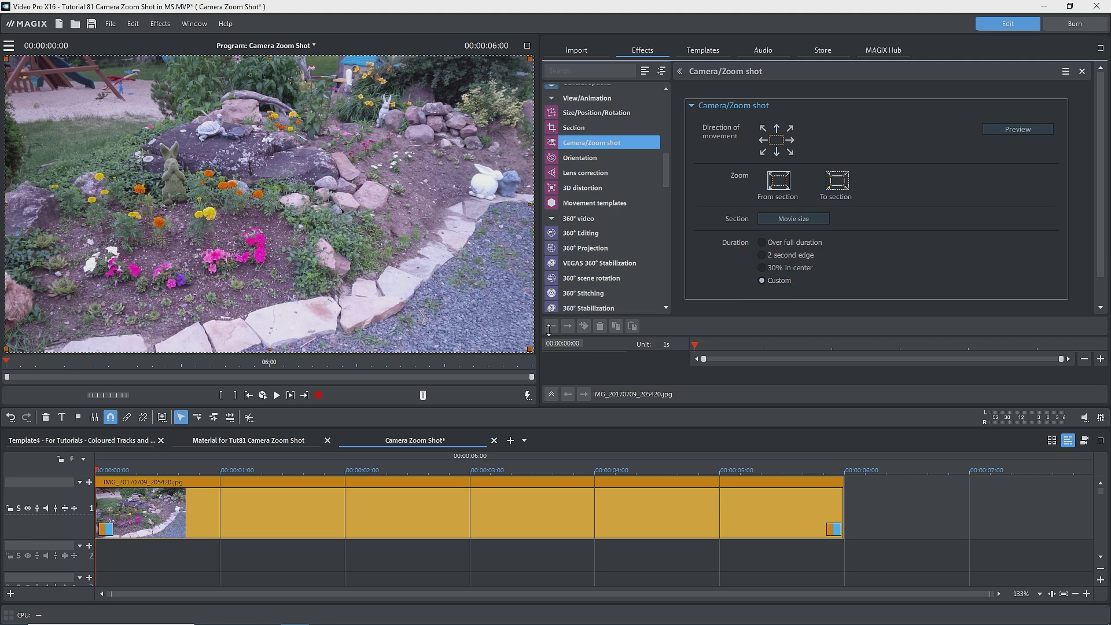
{"action": "left_click_drag", "start_coordinate": [529, 348], "coordinate": [185, 156]}
{"action": "left_click_drag", "start_coordinate": [129, 104], "coordinate": [198, 173]}
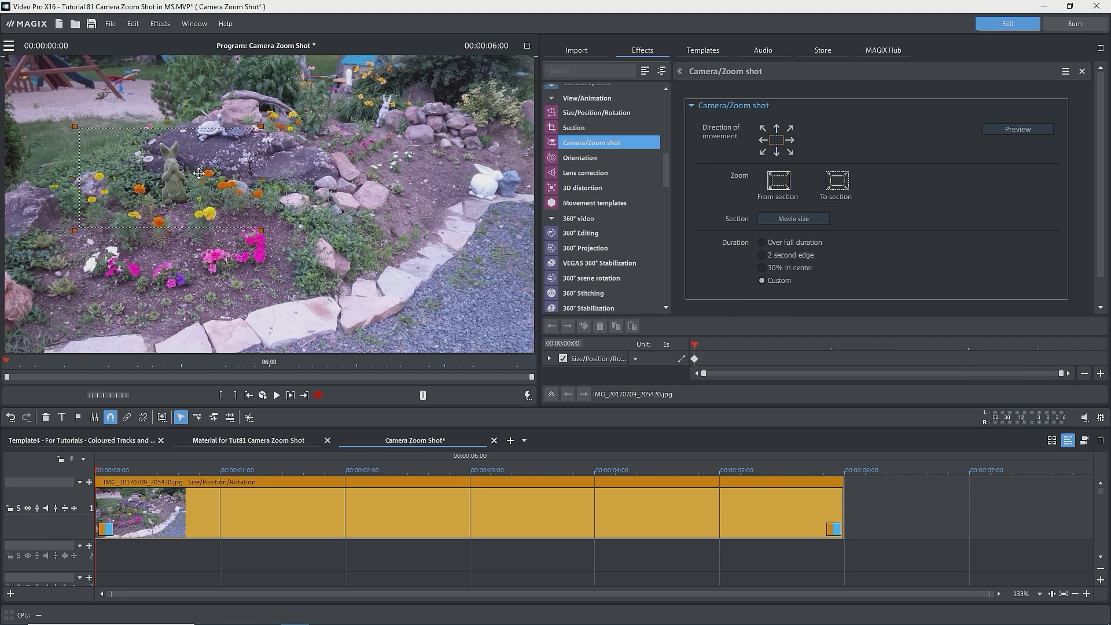
{"action": "left_click", "coordinate": [996, 130]}
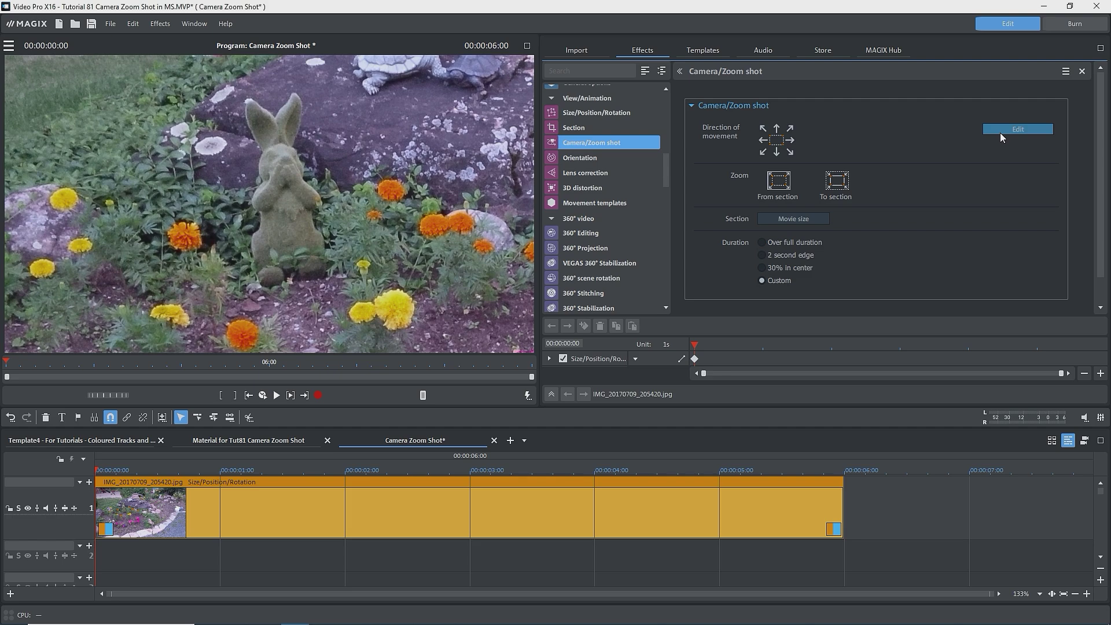
{"action": "left_click", "coordinate": [1000, 133]}
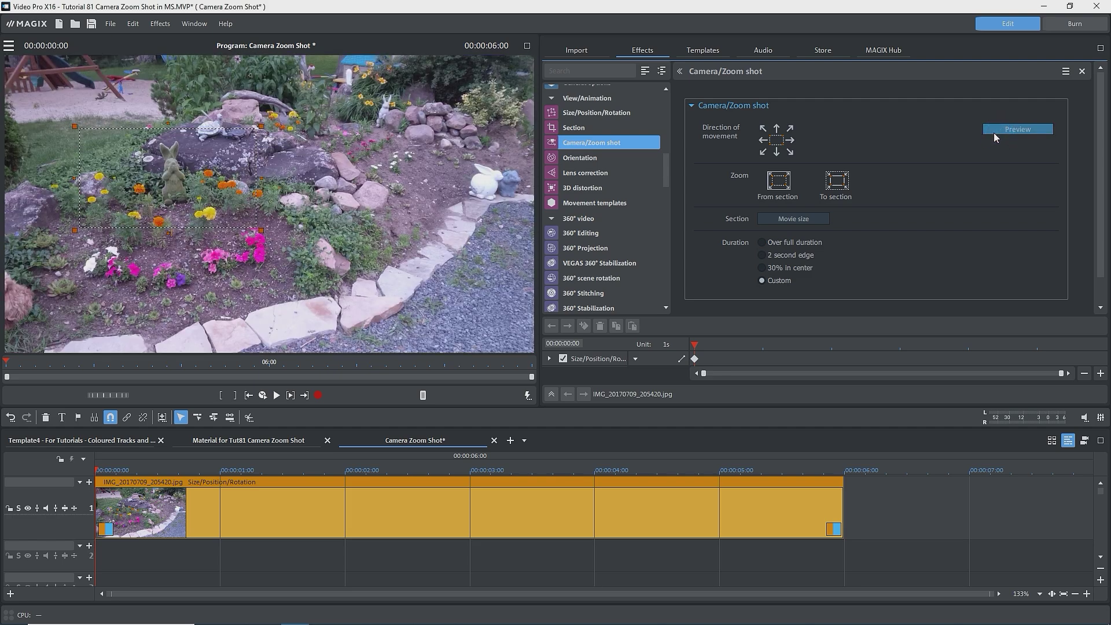
Move the section frame over the turtles on the rock, shrink it and preview the shot along the timeline.
{"action": "left_click_drag", "start_coordinate": [248, 149], "coordinate": [261, 119]}
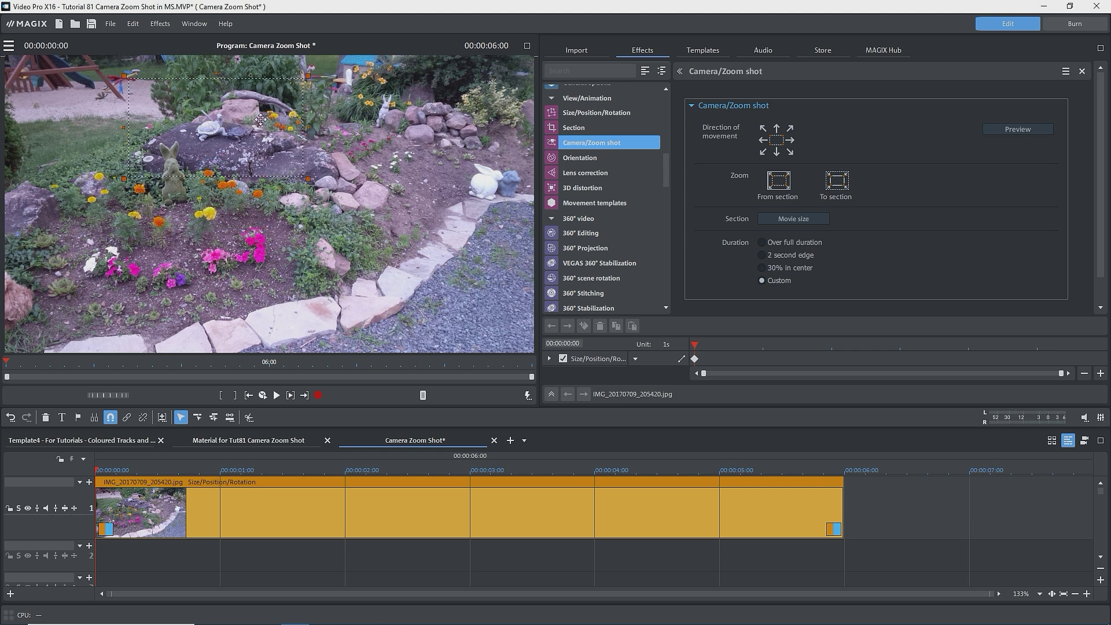
{"action": "left_click_drag", "start_coordinate": [308, 179], "coordinate": [274, 165]}
{"action": "left_click", "coordinate": [1008, 131]}
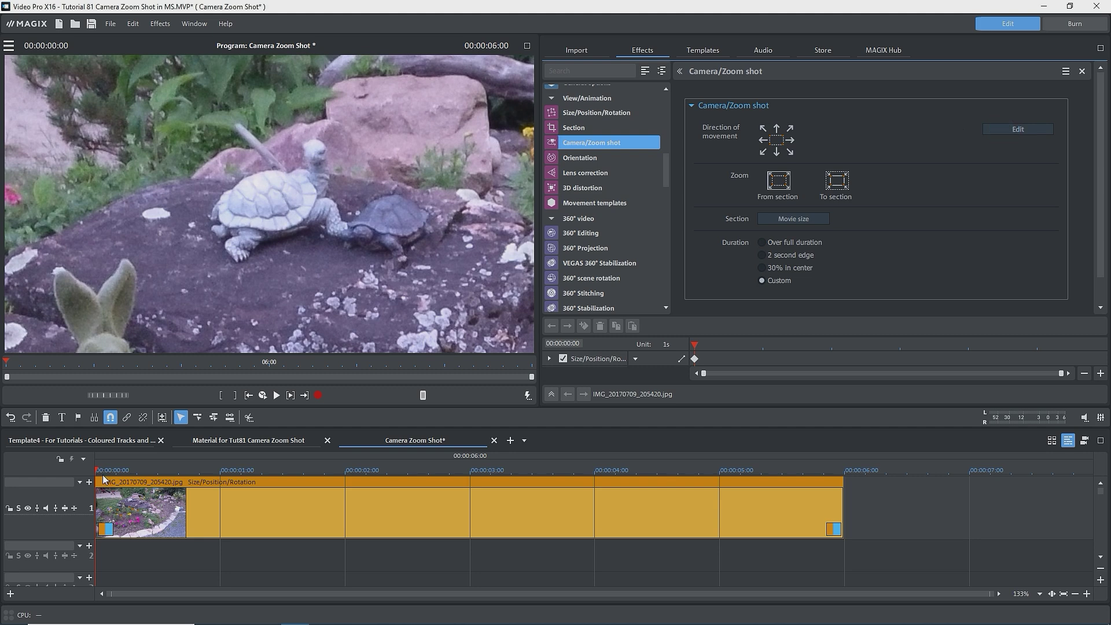
{"action": "left_click", "coordinate": [199, 470]}
{"action": "mouse_move", "coordinate": [214, 471]}
{"action": "left_mouse_down"}
{"action": "mouse_move", "coordinate": [707, 485]}
{"action": "mouse_move", "coordinate": [95, 486]}
{"action": "left_mouse_up"}
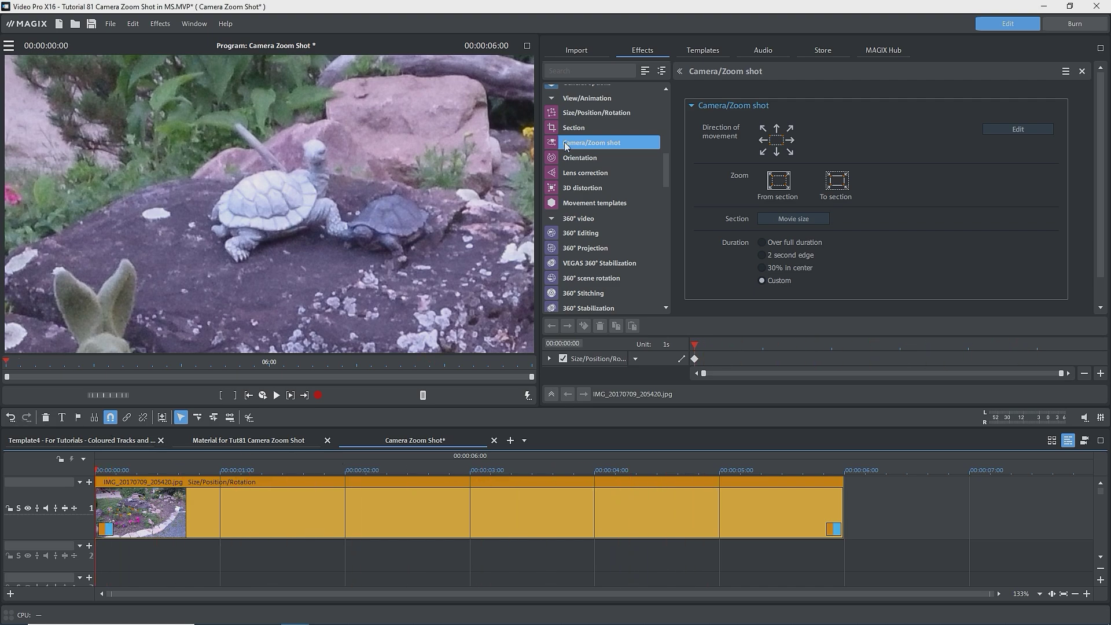
{"action": "left_click", "coordinate": [1016, 132]}
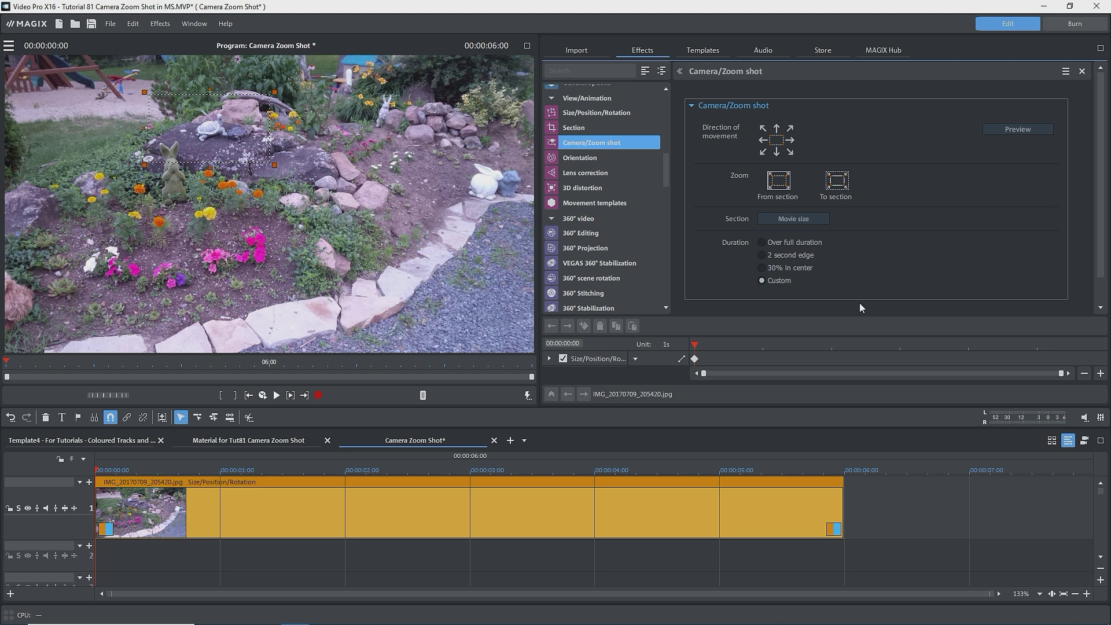
At 00:00:02:15, scale the photo to about 343% width and move it to horizontal 697.4 px, vertical -856.3 px.
{"action": "left_click", "coordinate": [695, 360]}
{"action": "left_click_drag", "start_coordinate": [695, 360], "coordinate": [864, 358]}
{"action": "left_click_drag", "start_coordinate": [694, 344], "coordinate": [721, 357]}
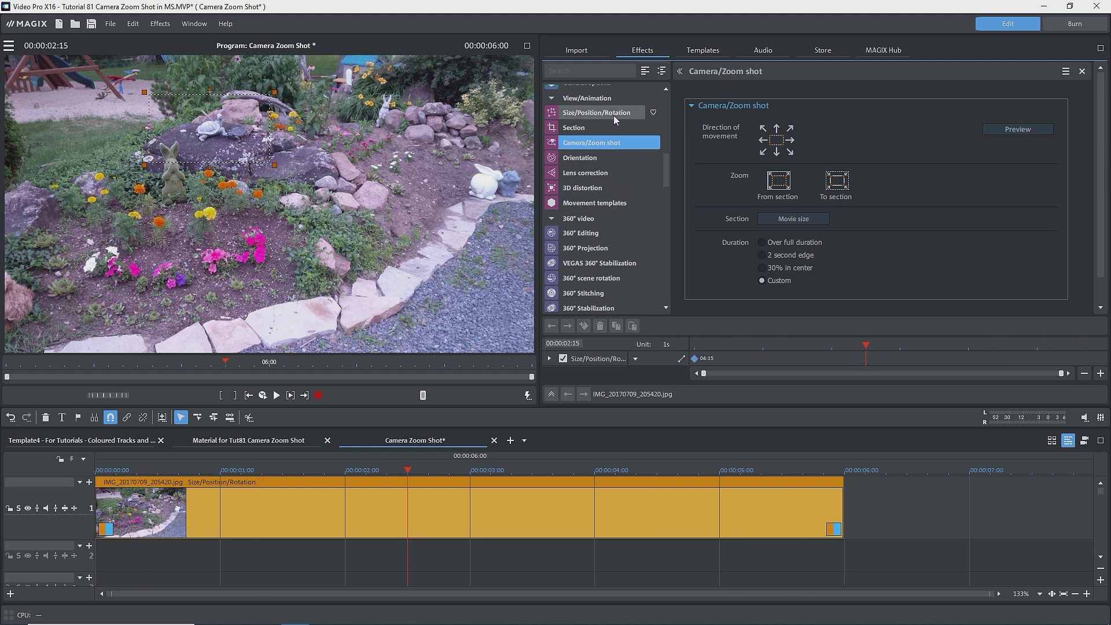
{"action": "left_click", "coordinate": [613, 115]}
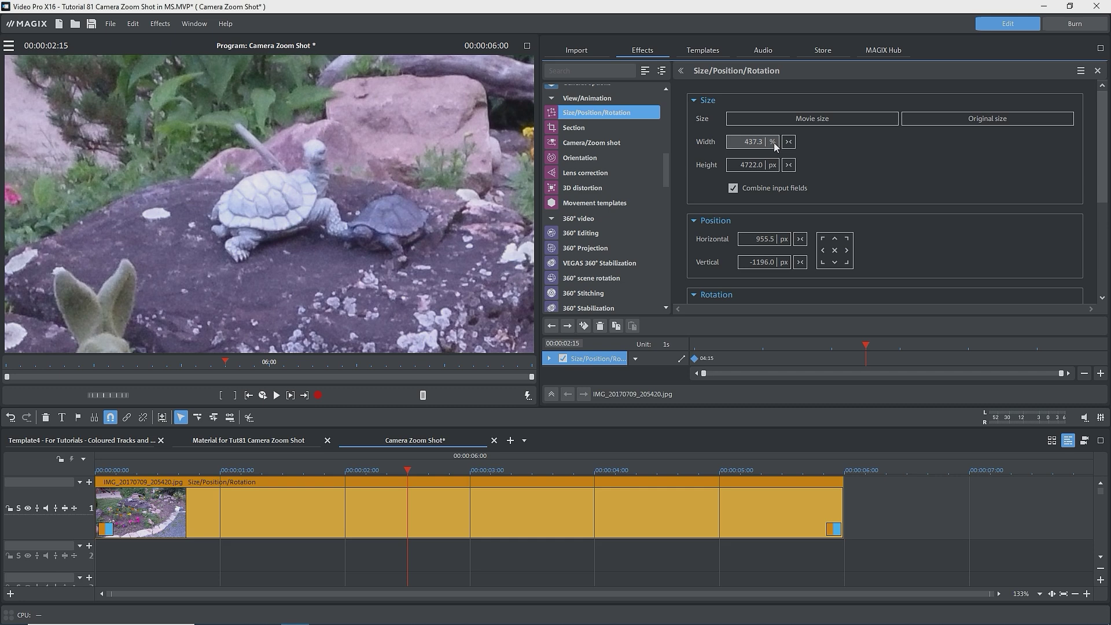
{"action": "left_click_drag", "start_coordinate": [772, 142], "coordinate": [752, 205]}
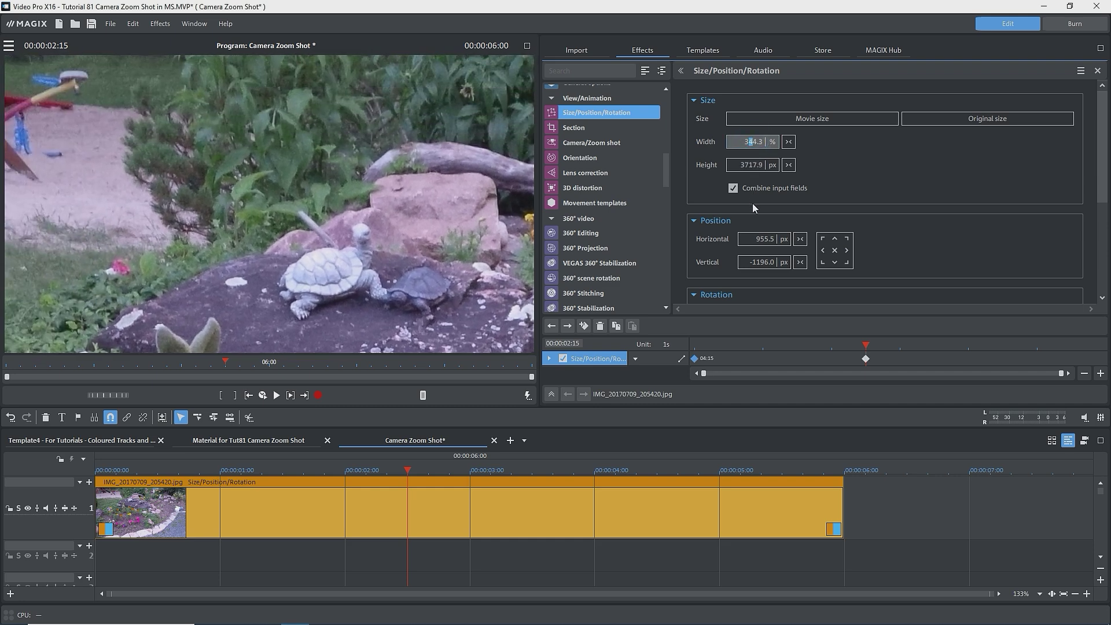
{"action": "left_click_drag", "start_coordinate": [327, 241], "coordinate": [291, 163]}
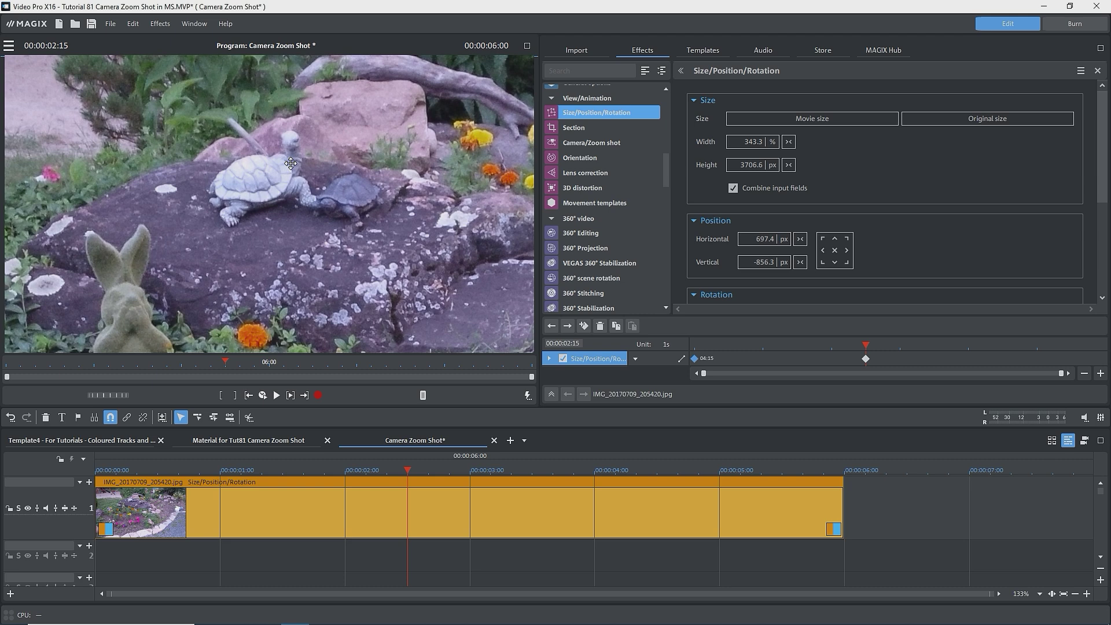
{"action": "left_click", "coordinate": [562, 144]}
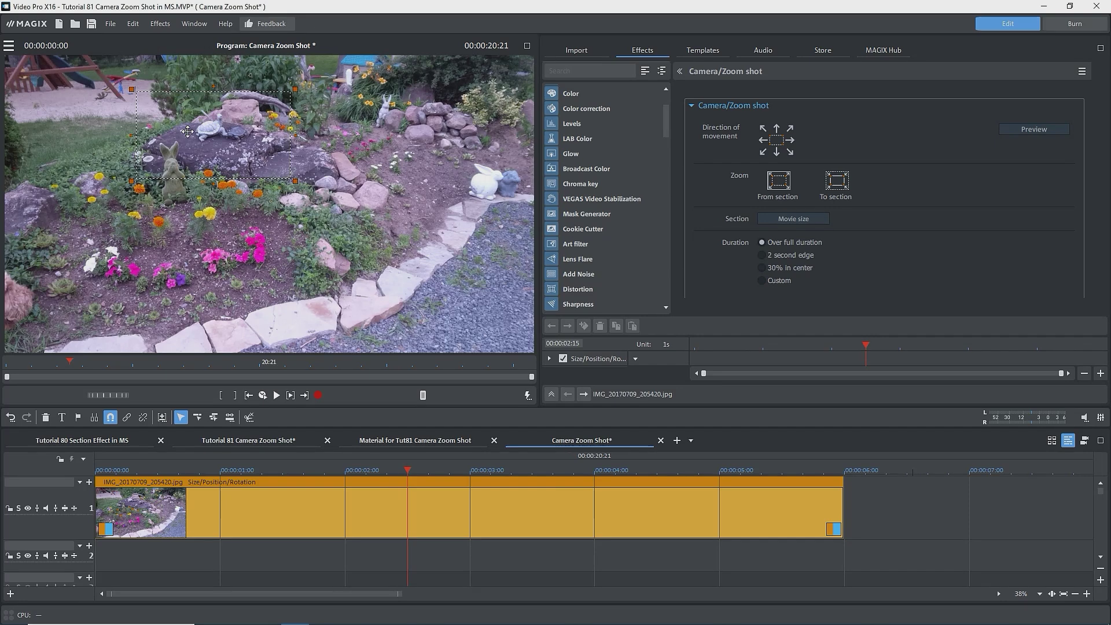
Move the zoom section over the white rabbit and show its Size/Position/Rotation values with the width in percent.
{"action": "left_click_drag", "start_coordinate": [187, 132], "coordinate": [428, 182]}
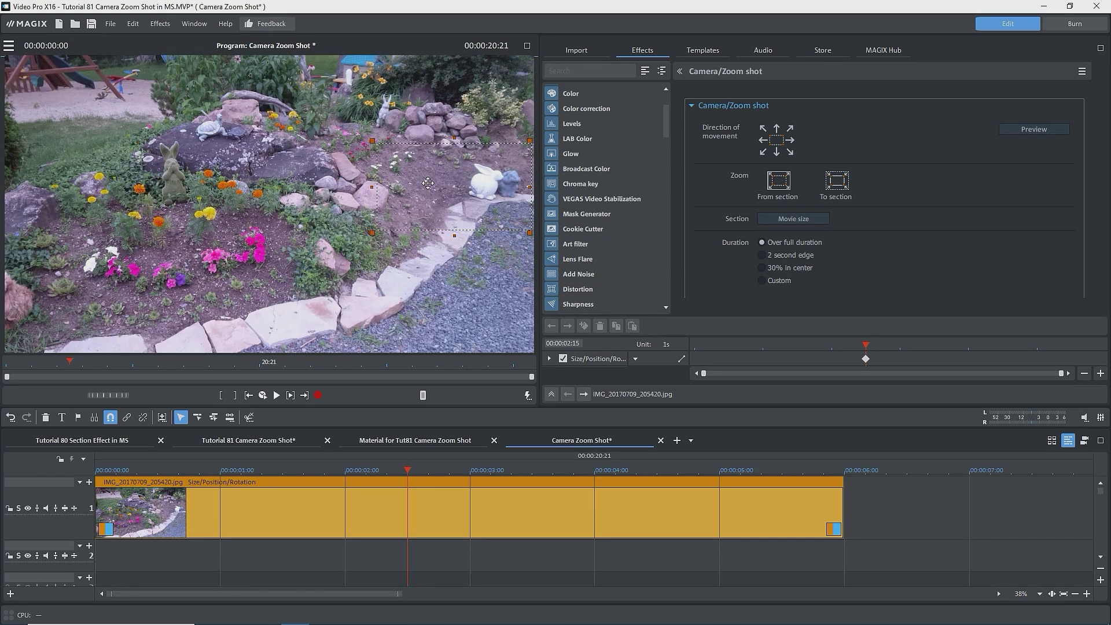
{"action": "scroll", "coordinate": [578, 171], "scroll_direction": "down", "scroll_amount": 3}
{"action": "left_click", "coordinate": [579, 171]}
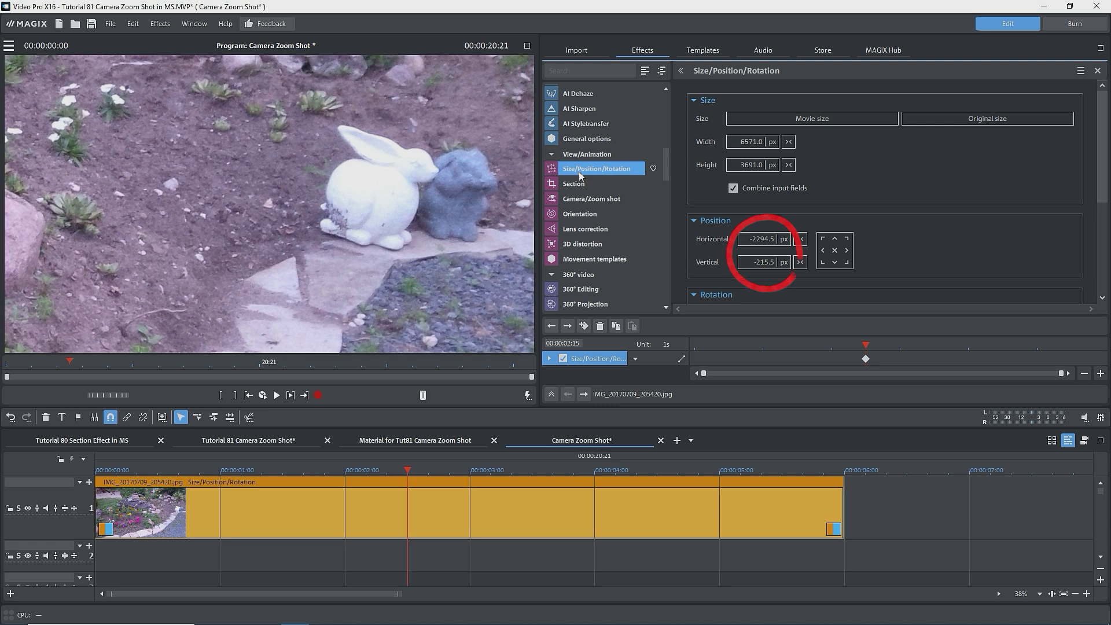
{"action": "left_click", "coordinate": [772, 142]}
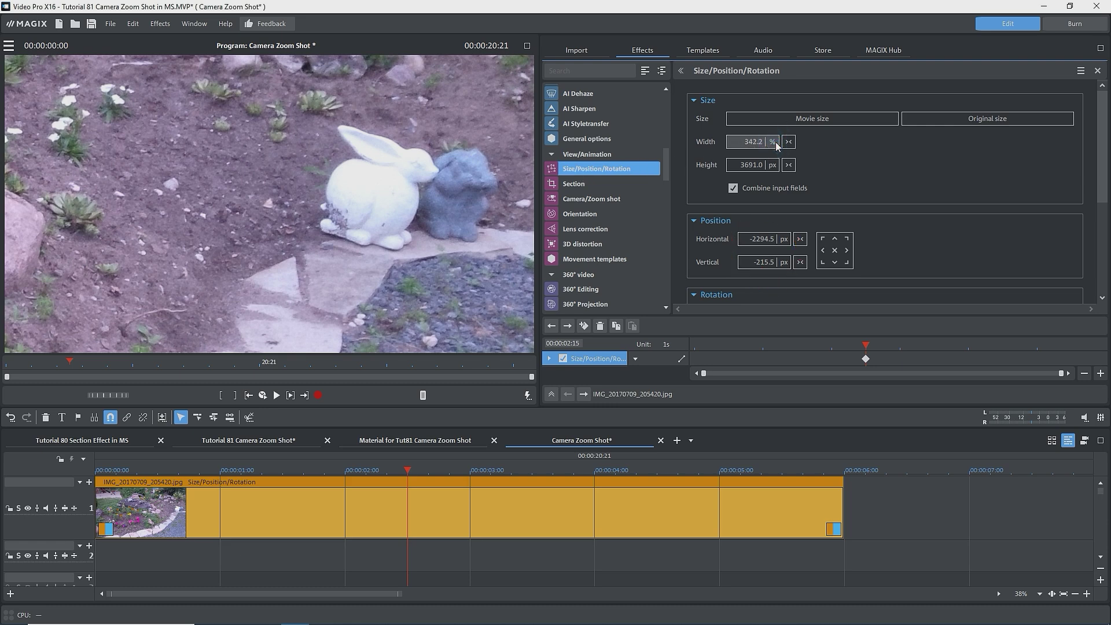
Reset the Camera/Zoom shot effect on the garden photo, deleting its keyframes.
{"action": "left_click", "coordinate": [567, 199]}
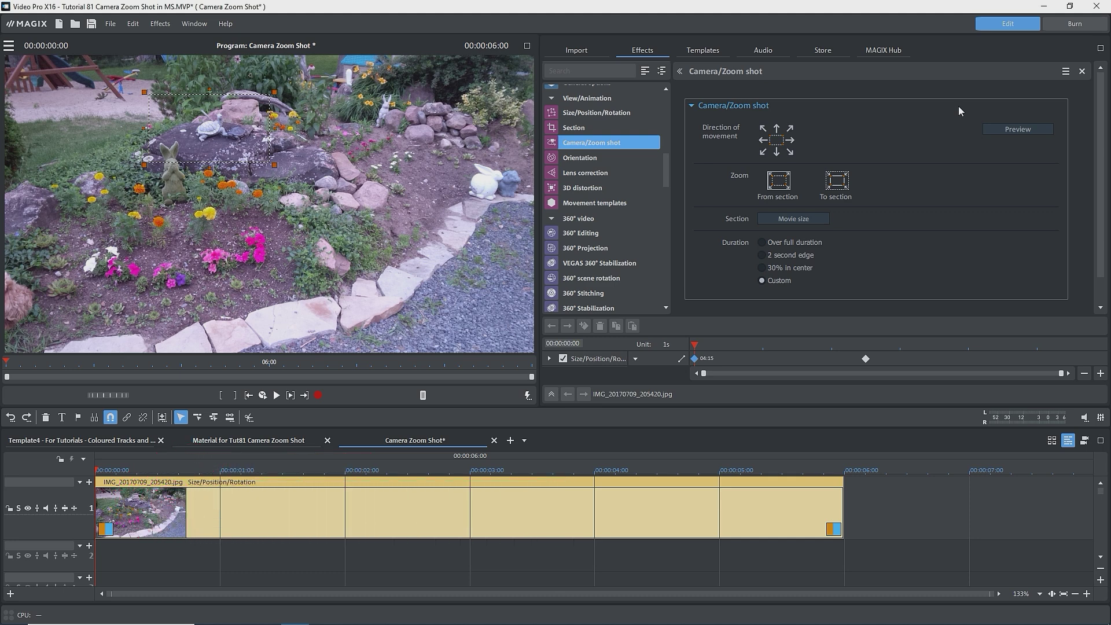
{"action": "left_click", "coordinate": [1079, 72]}
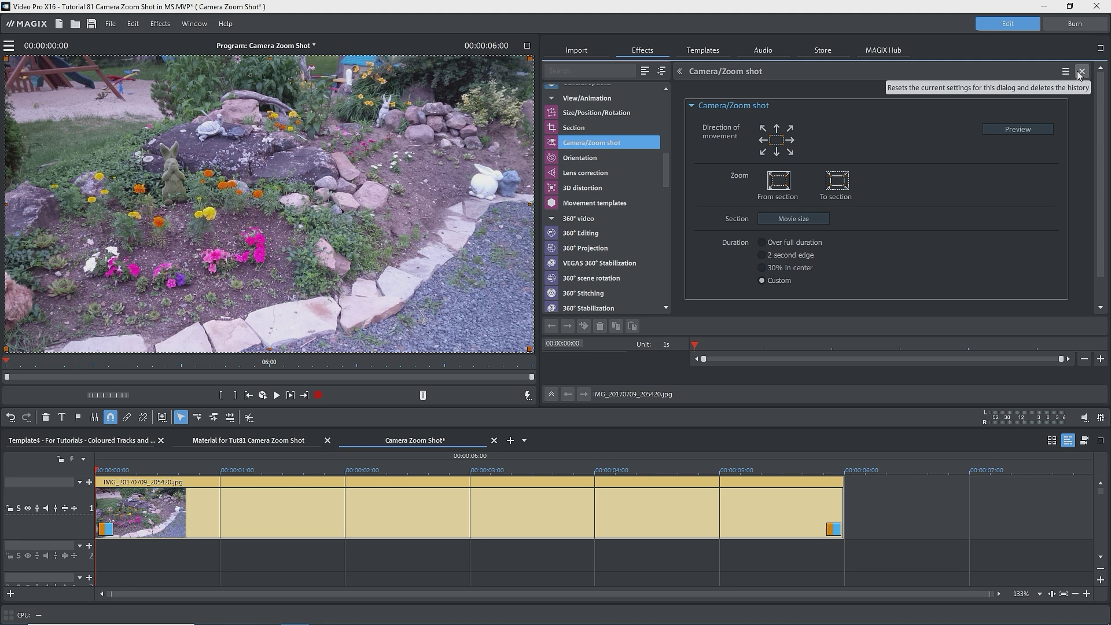
Set the shot duration to Over full duration, apply a downward camera movement and preview it across the clip.
{"action": "left_click", "coordinate": [762, 242]}
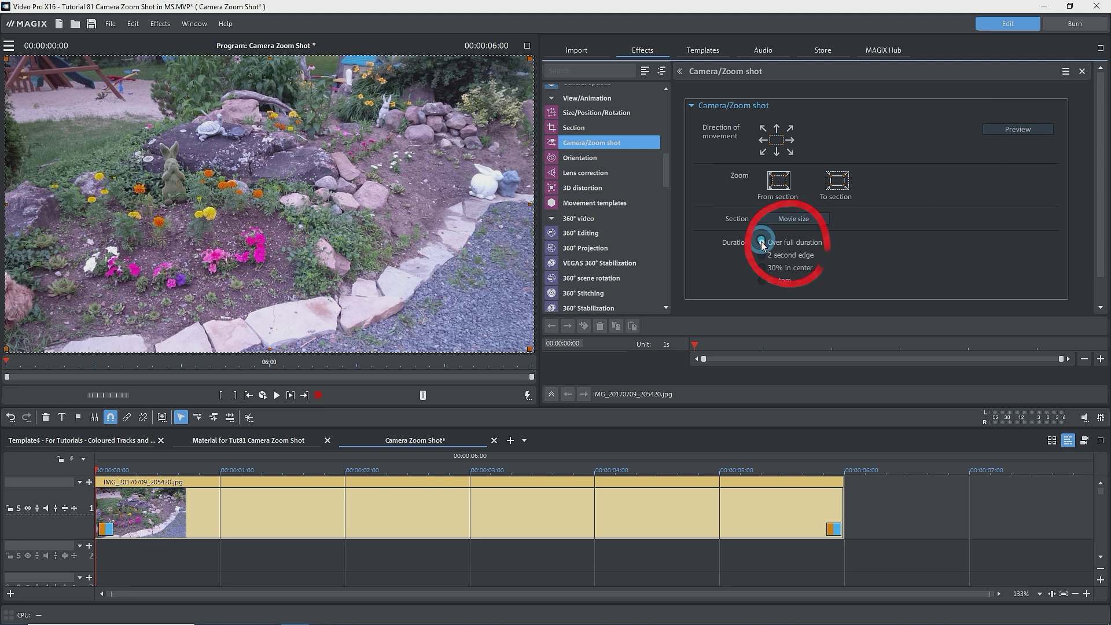
{"action": "left_click", "coordinate": [777, 153]}
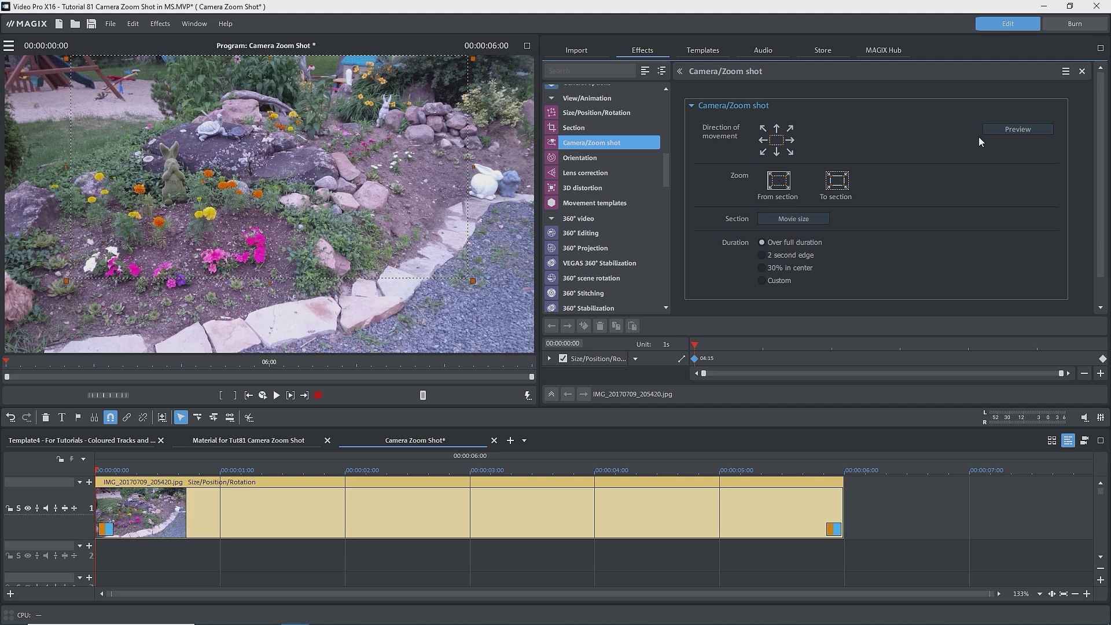
{"action": "left_click", "coordinate": [1018, 132]}
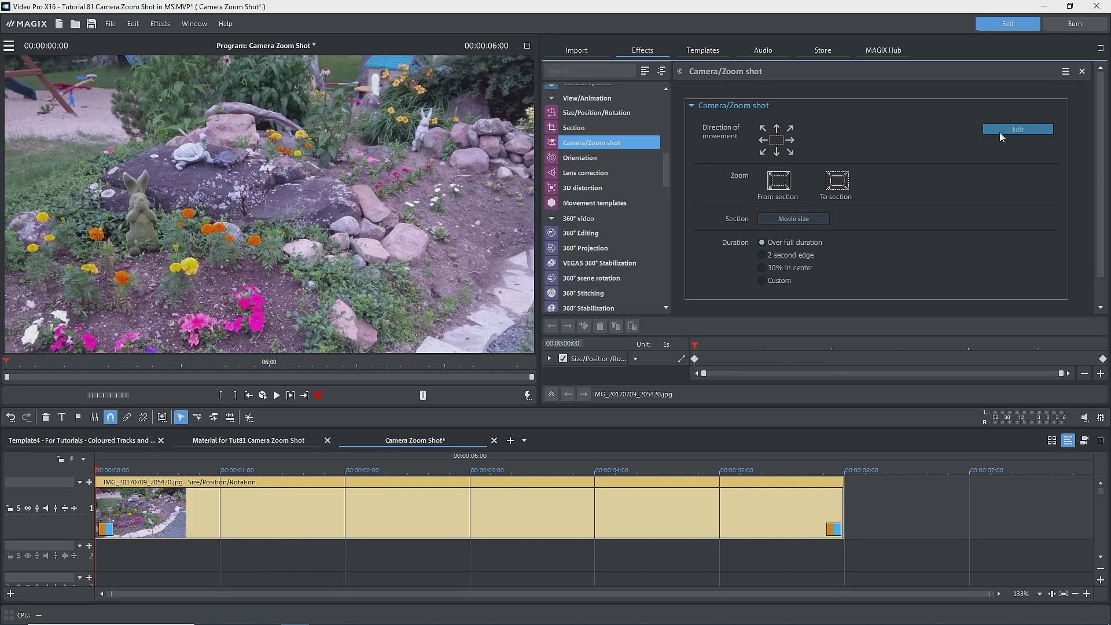
{"action": "left_click", "coordinate": [1000, 130]}
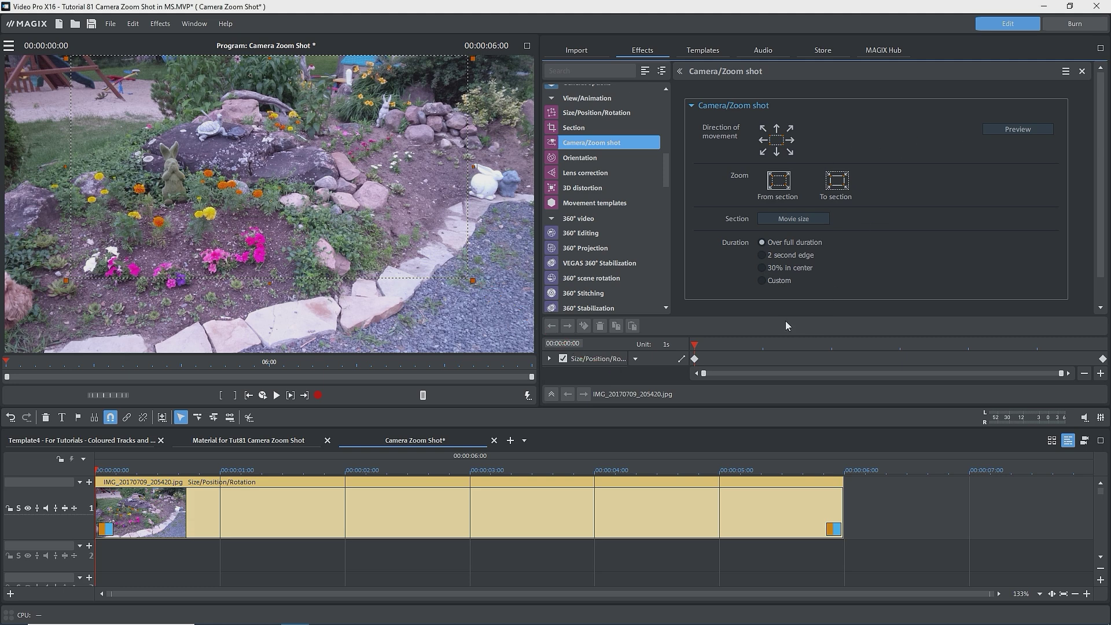
{"action": "left_click_drag", "start_coordinate": [694, 346], "coordinate": [1013, 356]}
{"action": "left_click", "coordinate": [1029, 357]}
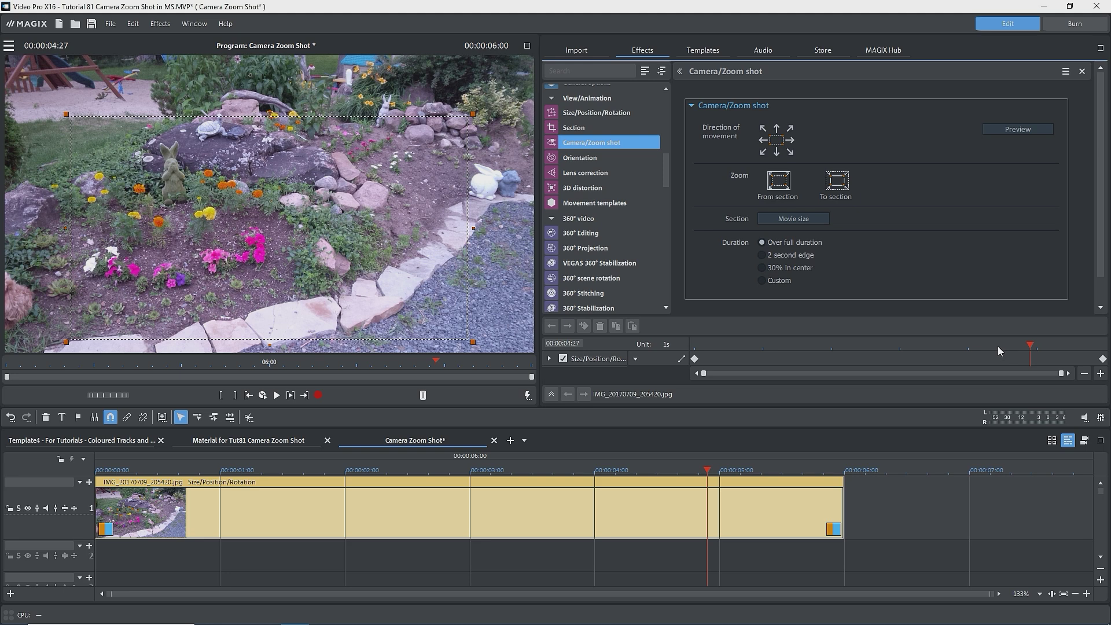
{"action": "key", "text": "Home"}
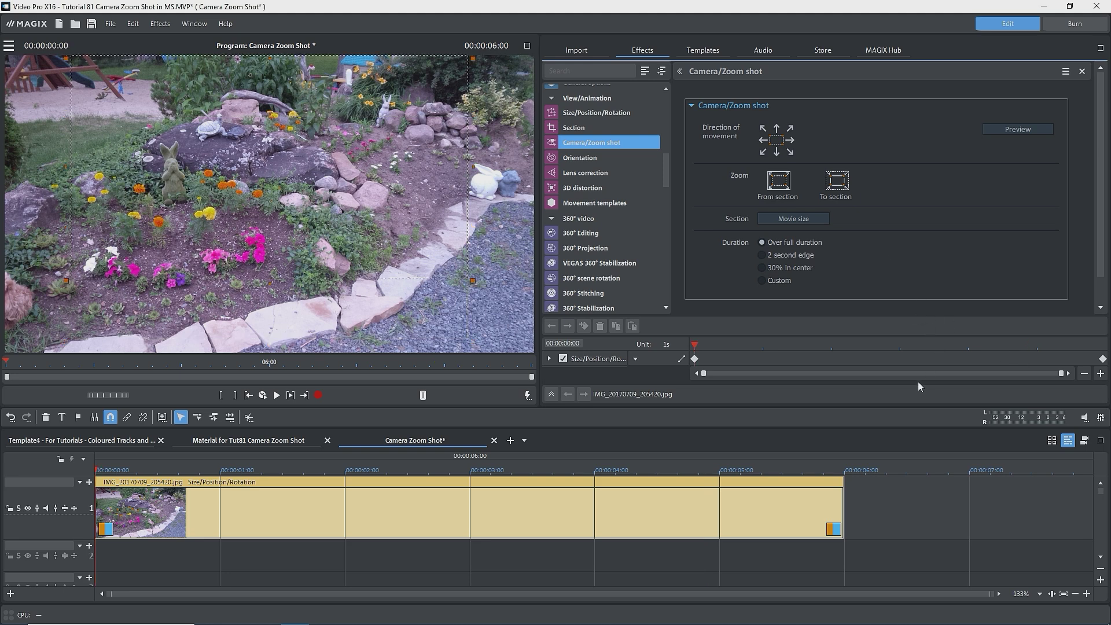
Preview a camera movement to the lower right across the clip and reset the Camera/Zoom shot effect.
{"action": "left_click", "coordinate": [789, 152]}
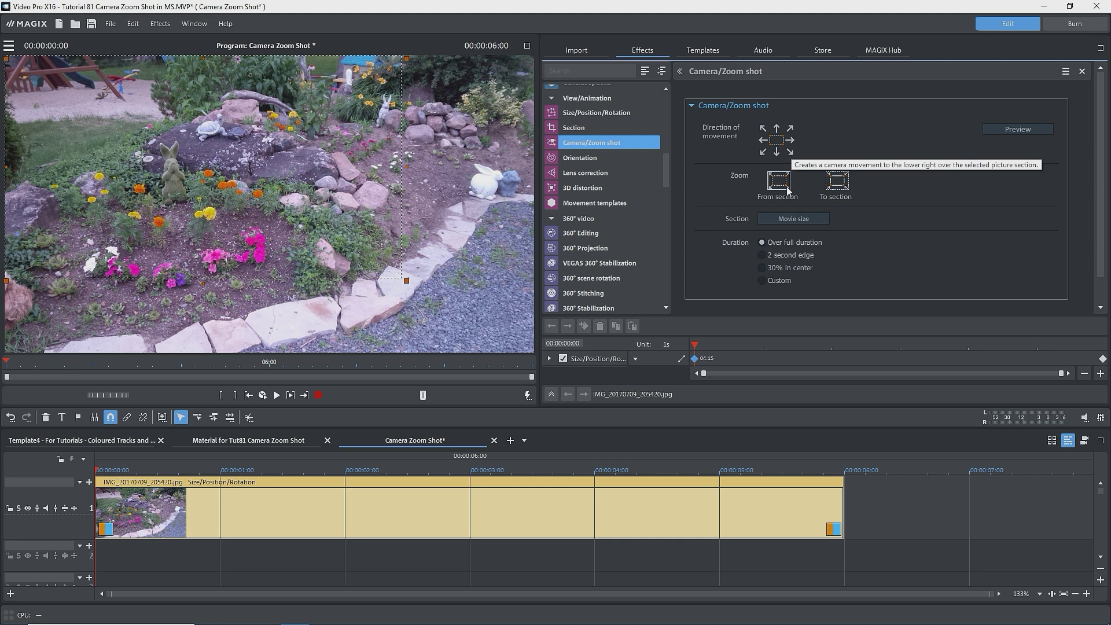
{"action": "mouse_move", "coordinate": [694, 346]}
{"action": "left_mouse_down"}
{"action": "mouse_move", "coordinate": [851, 347]}
{"action": "mouse_move", "coordinate": [919, 370]}
{"action": "mouse_move", "coordinate": [1098, 386]}
{"action": "left_mouse_up"}
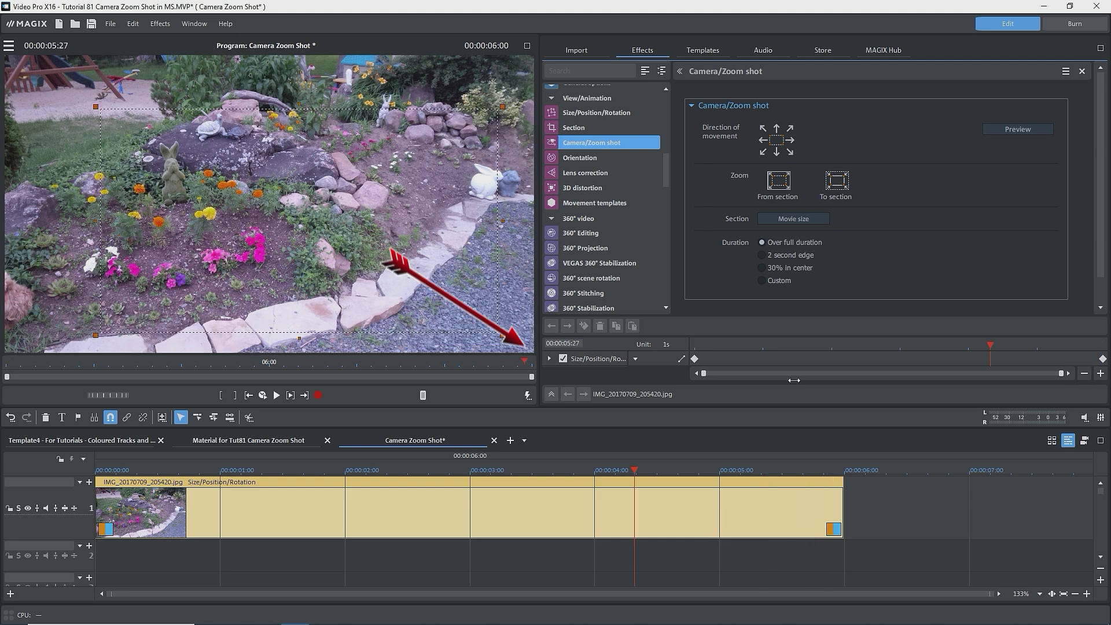
{"action": "left_click", "coordinate": [1000, 132]}
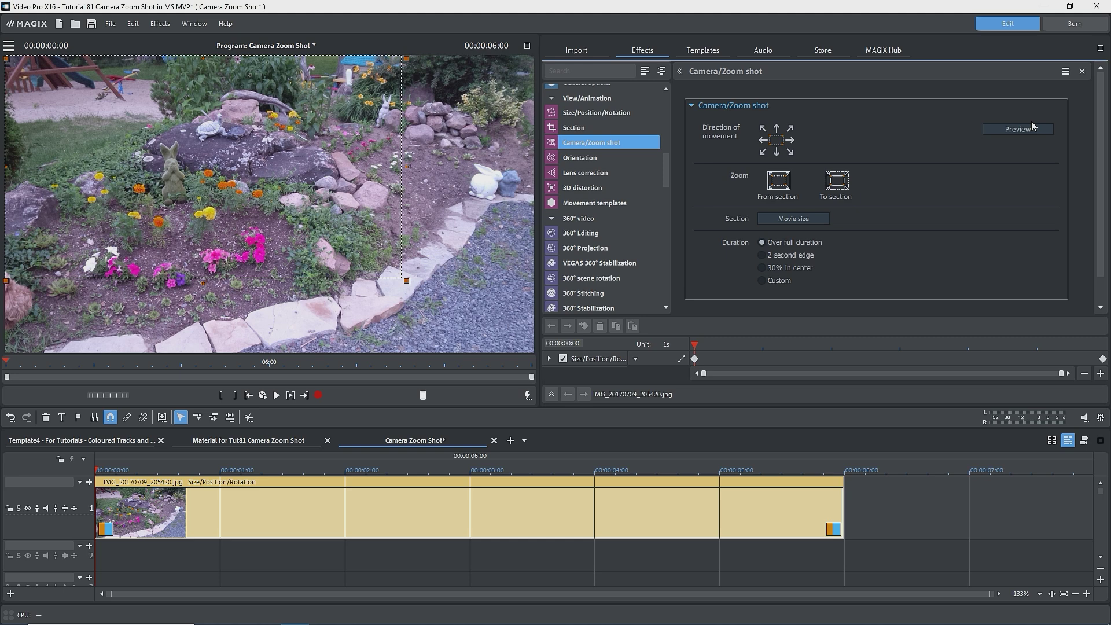
{"action": "left_click", "coordinate": [1084, 73]}
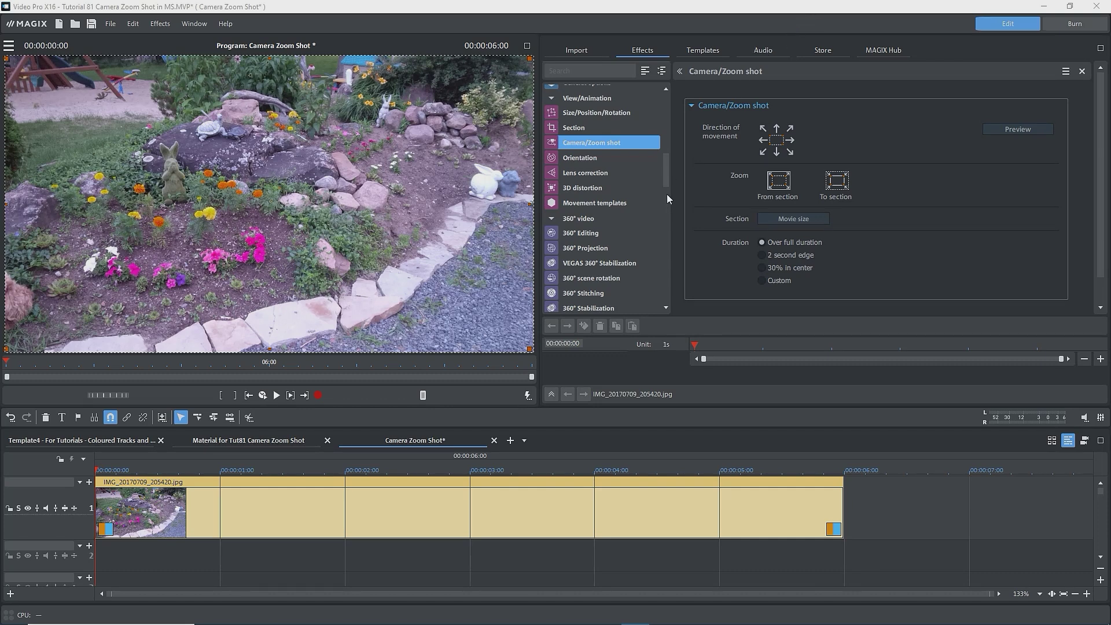
Shrink the section frame into the photo's upper-left corner around the playground and preview a camera movement to the lower right.
{"action": "left_click_drag", "start_coordinate": [530, 350], "coordinate": [197, 107]}
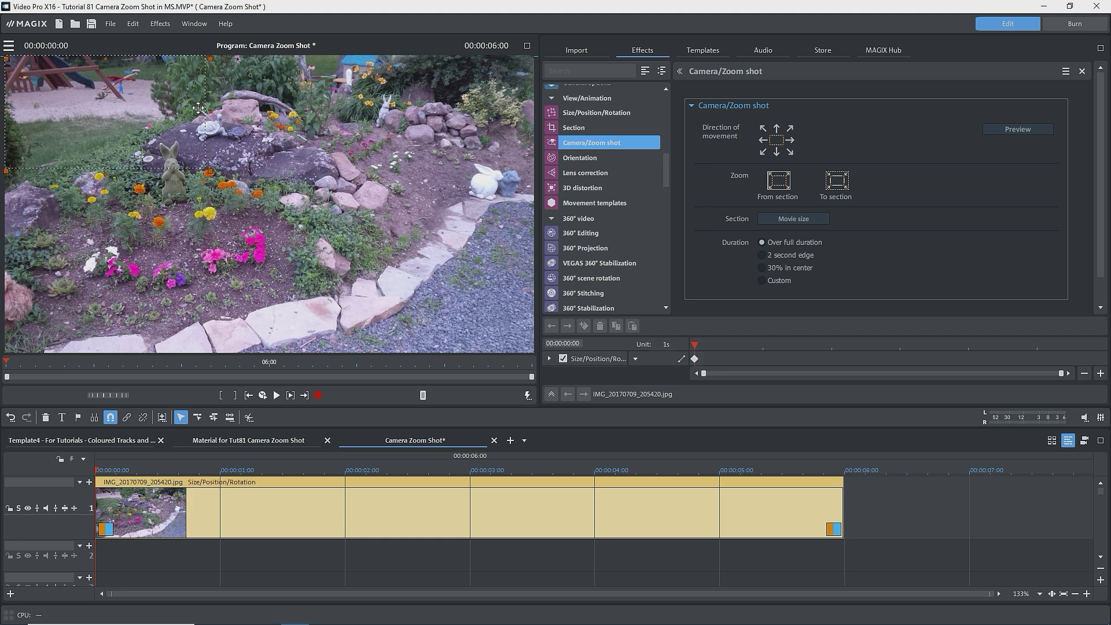
{"action": "left_click", "coordinate": [793, 152]}
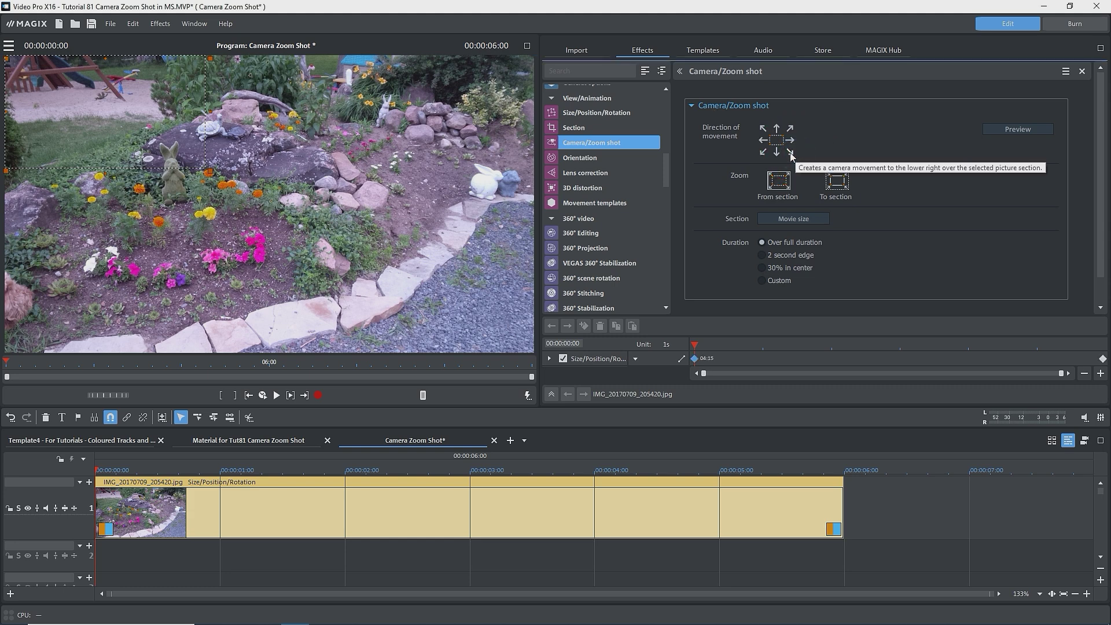
{"action": "left_click", "coordinate": [990, 128]}
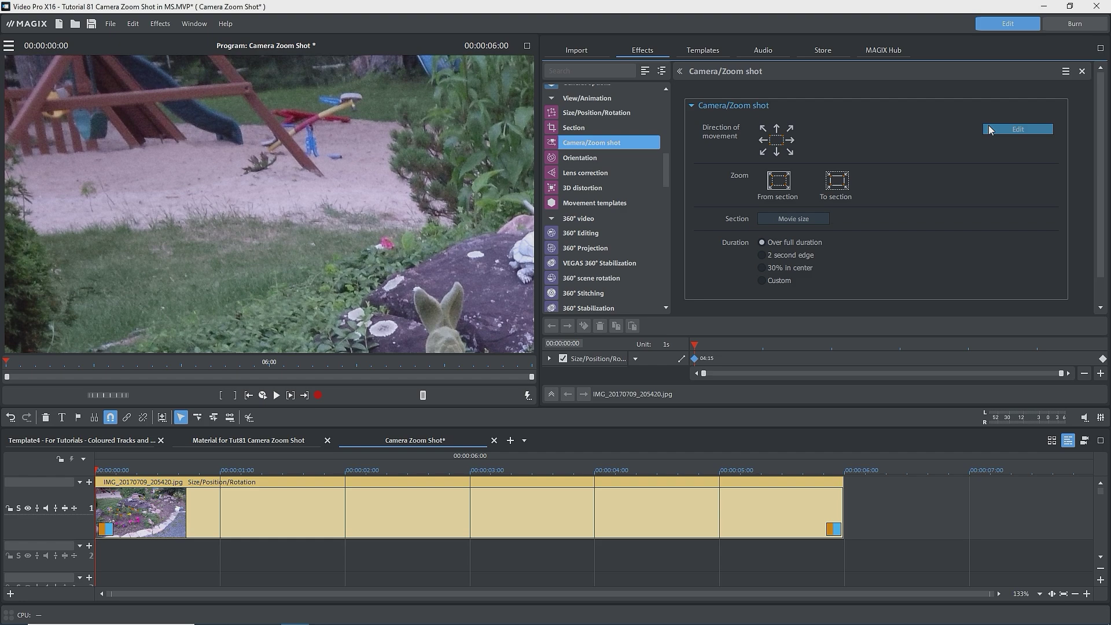
{"action": "key", "text": "space"}
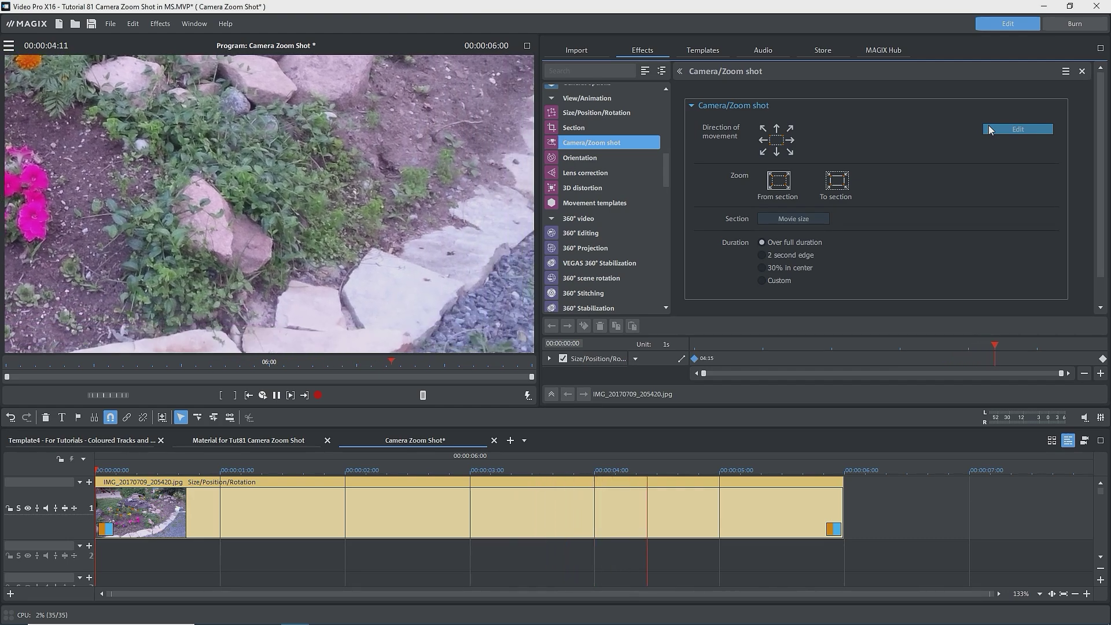
{"action": "key", "text": "space"}
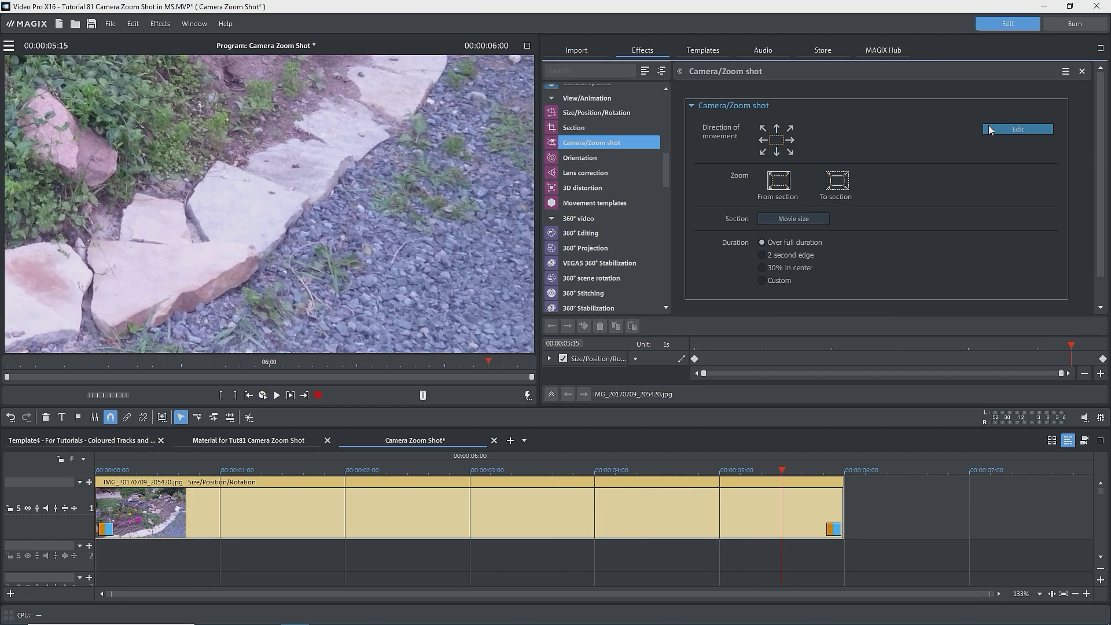
{"action": "left_click", "coordinate": [989, 129]}
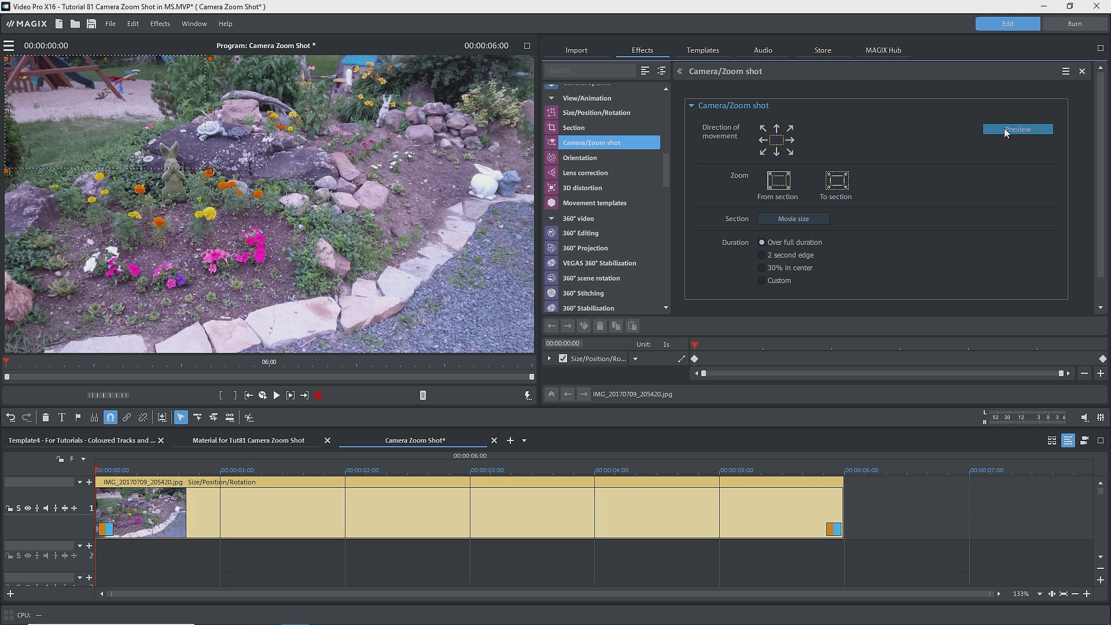
{"action": "left_click_drag", "start_coordinate": [694, 345], "coordinate": [1093, 360]}
{"action": "key", "text": "Home"}
Apply a camera movement to the lower left for the small section and scrub through it from start to end.
{"action": "left_click", "coordinate": [763, 153]}
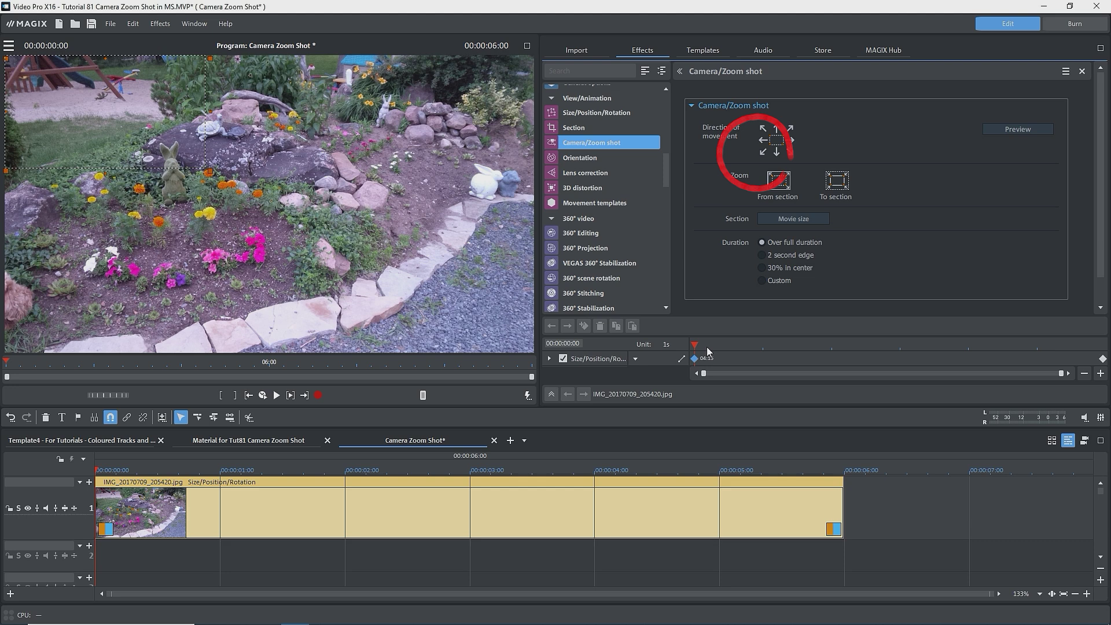
{"action": "left_click_drag", "start_coordinate": [692, 345], "coordinate": [1093, 346]}
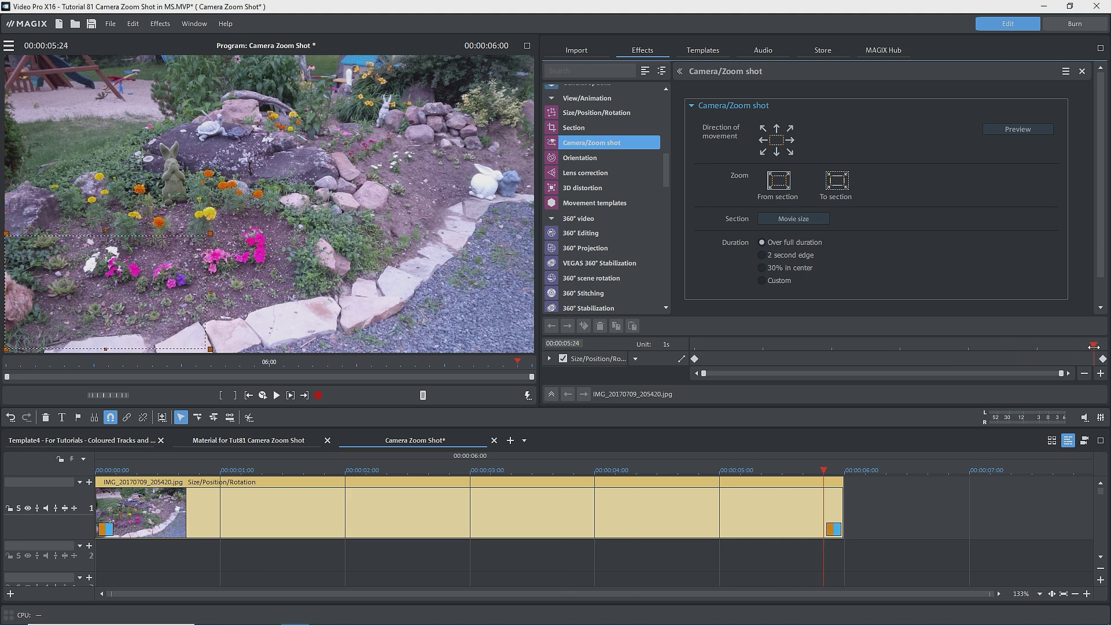
{"action": "key", "text": "Home"}
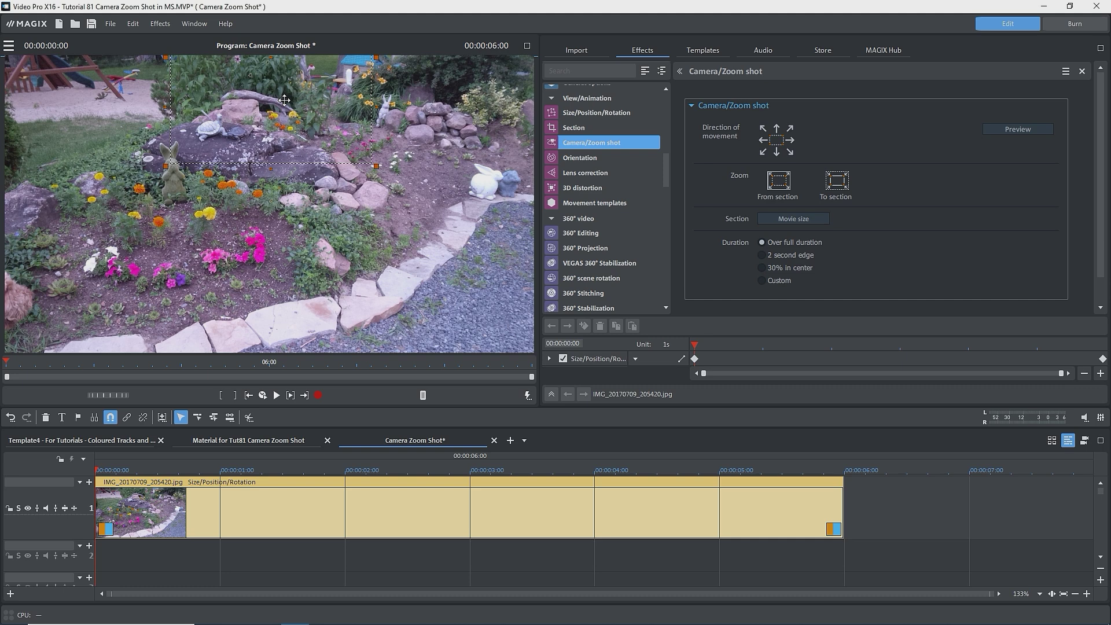
Preview the camera movement with the section frame moved over the turtles' rock, and reset the Camera/Zoom shot effect.
{"action": "left_click_drag", "start_coordinate": [283, 123], "coordinate": [270, 162]}
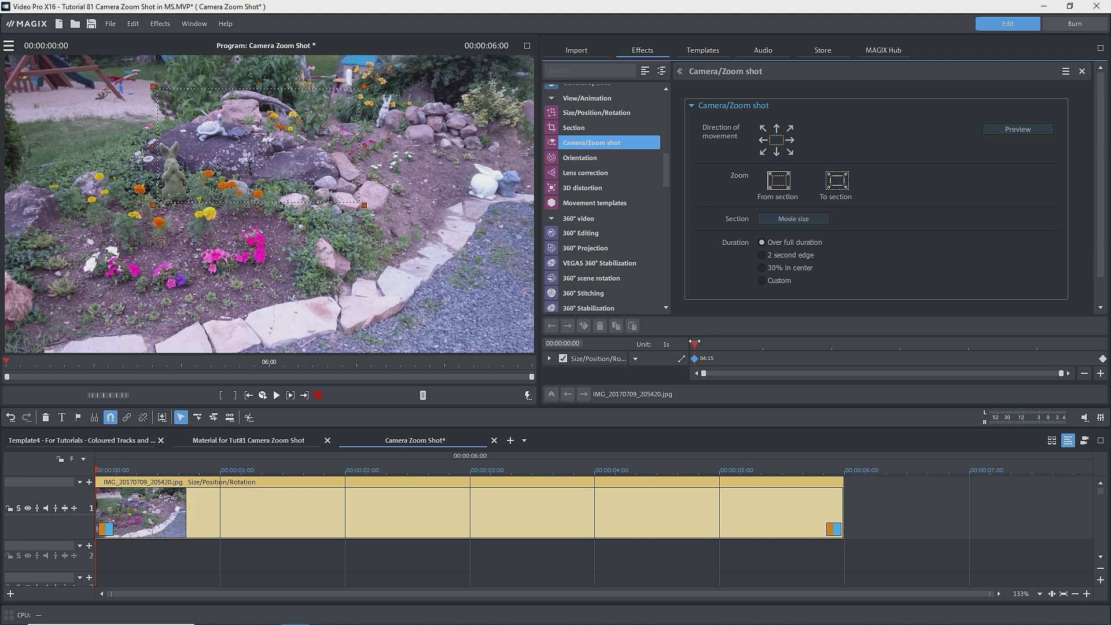
{"action": "left_click_drag", "start_coordinate": [694, 343], "coordinate": [1103, 315]}
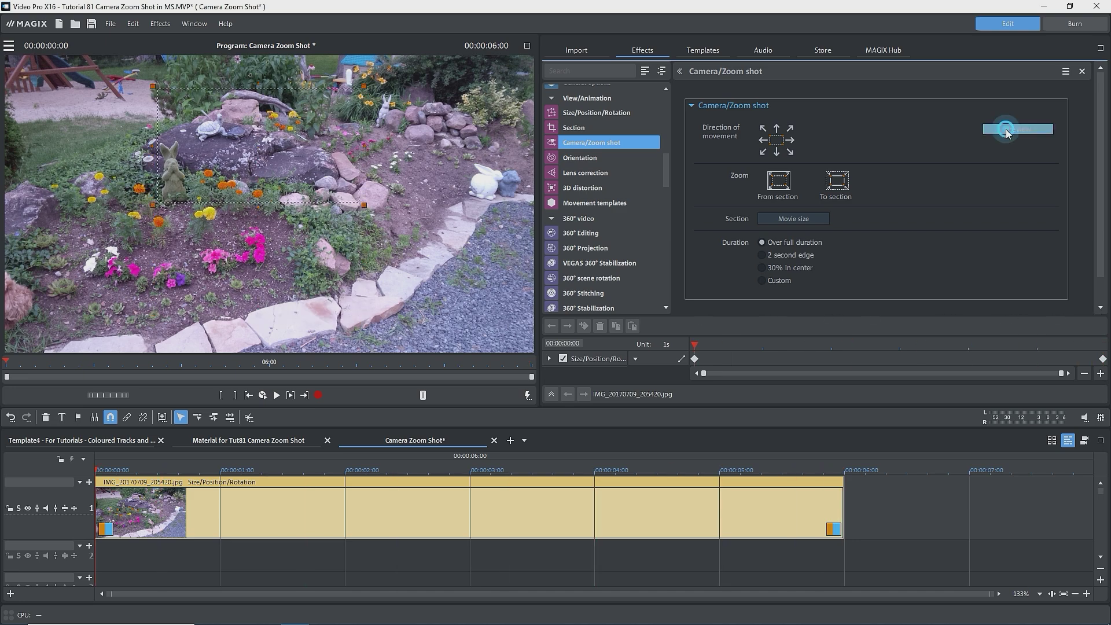
{"action": "left_click", "coordinate": [991, 131]}
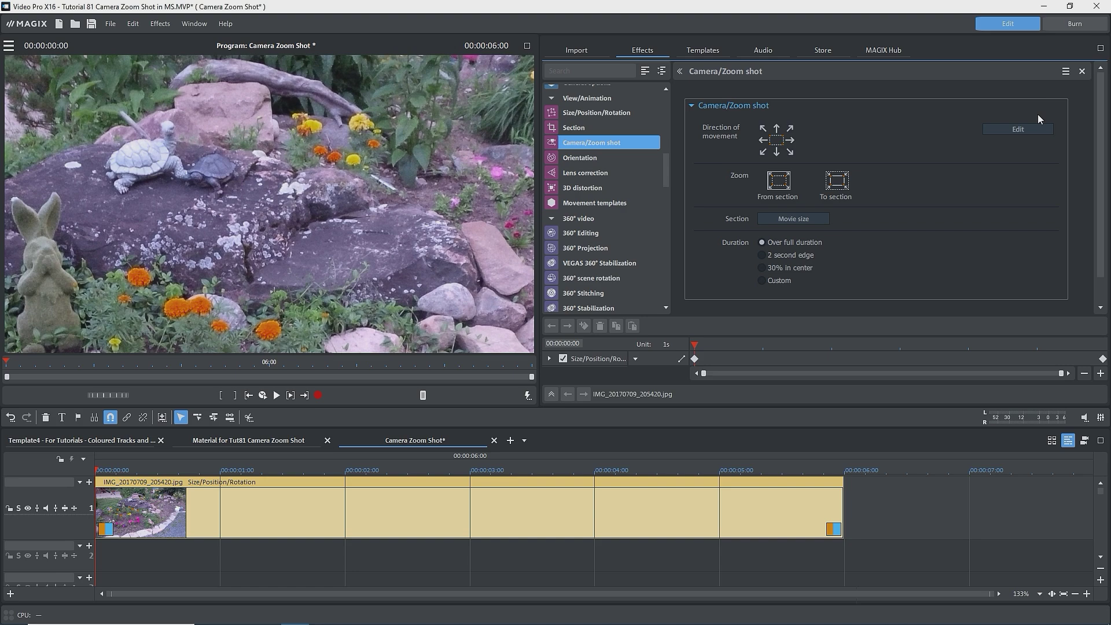
{"action": "left_click", "coordinate": [1022, 129]}
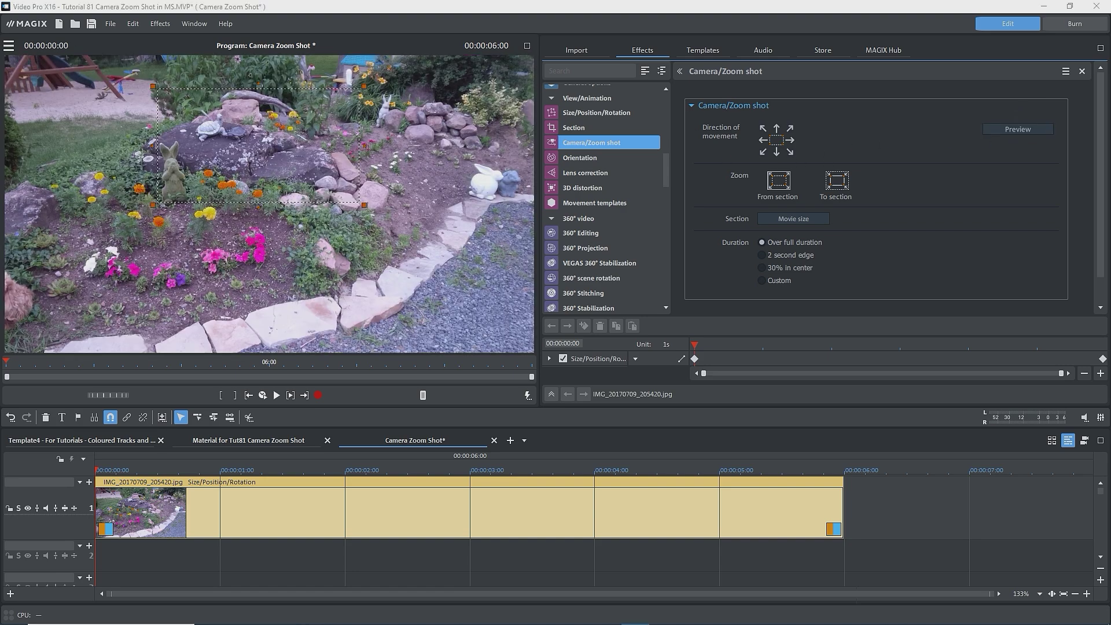
{"action": "left_click", "coordinate": [990, 130]}
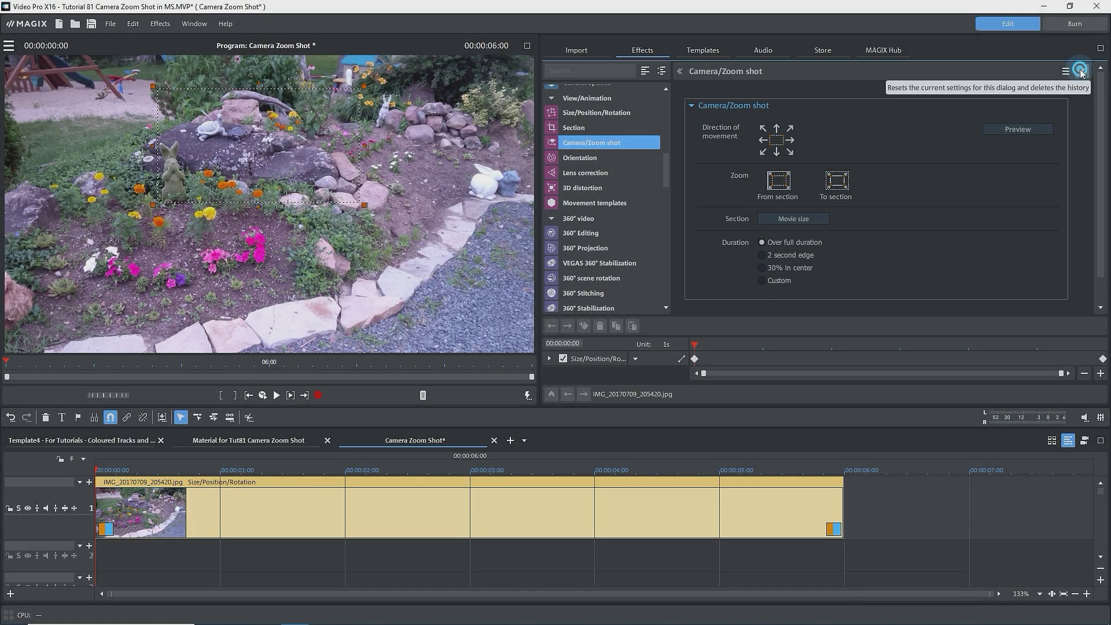
{"action": "left_click", "coordinate": [1079, 70]}
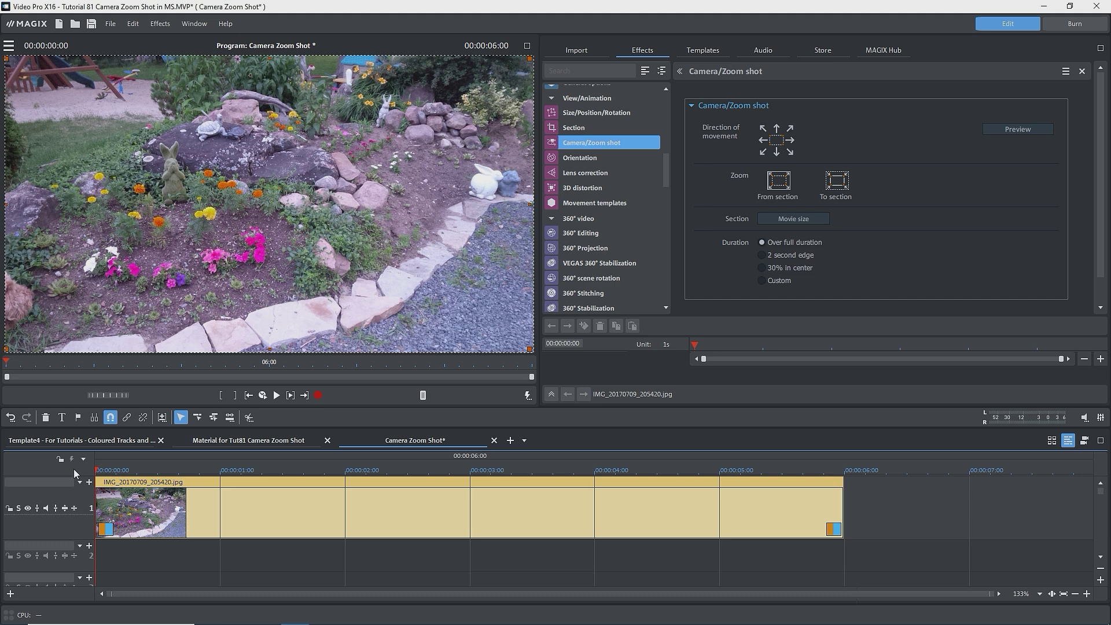
Frame the stone rabbit with a small section and preview a From section zoom out to the whole photo.
{"action": "left_click_drag", "start_coordinate": [529, 349], "coordinate": [195, 202]}
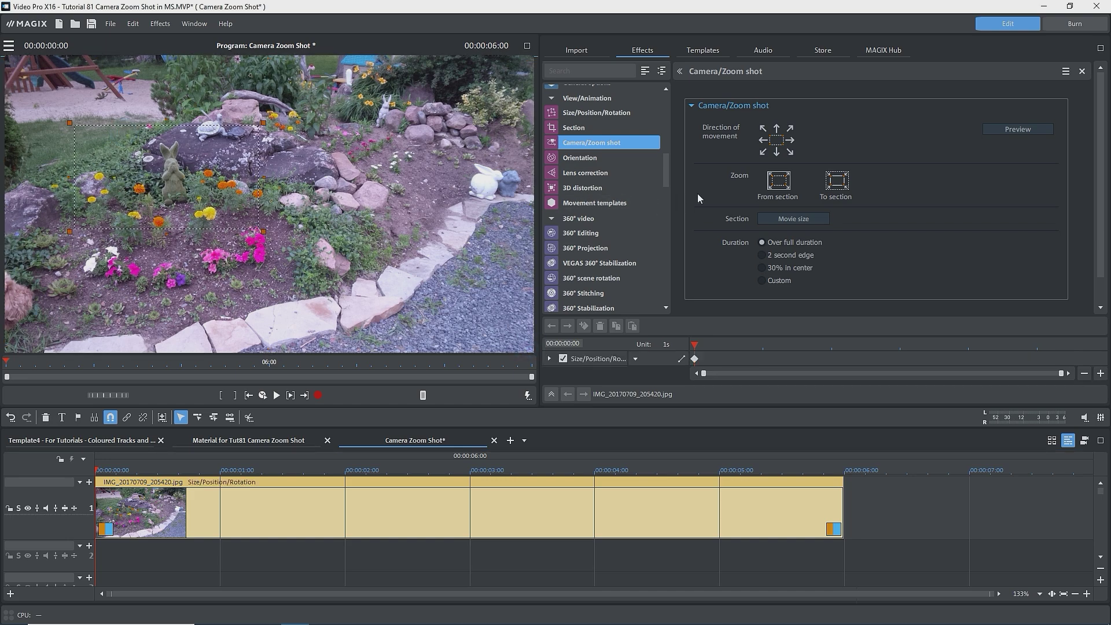
{"action": "left_click", "coordinate": [778, 180]}
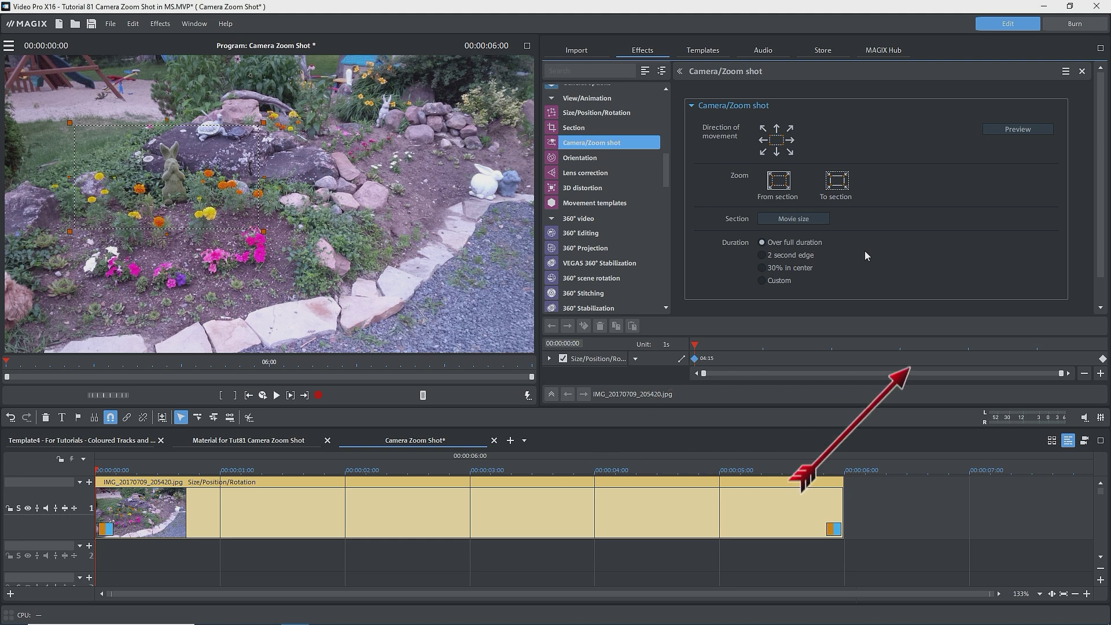
{"action": "left_click", "coordinate": [1001, 132]}
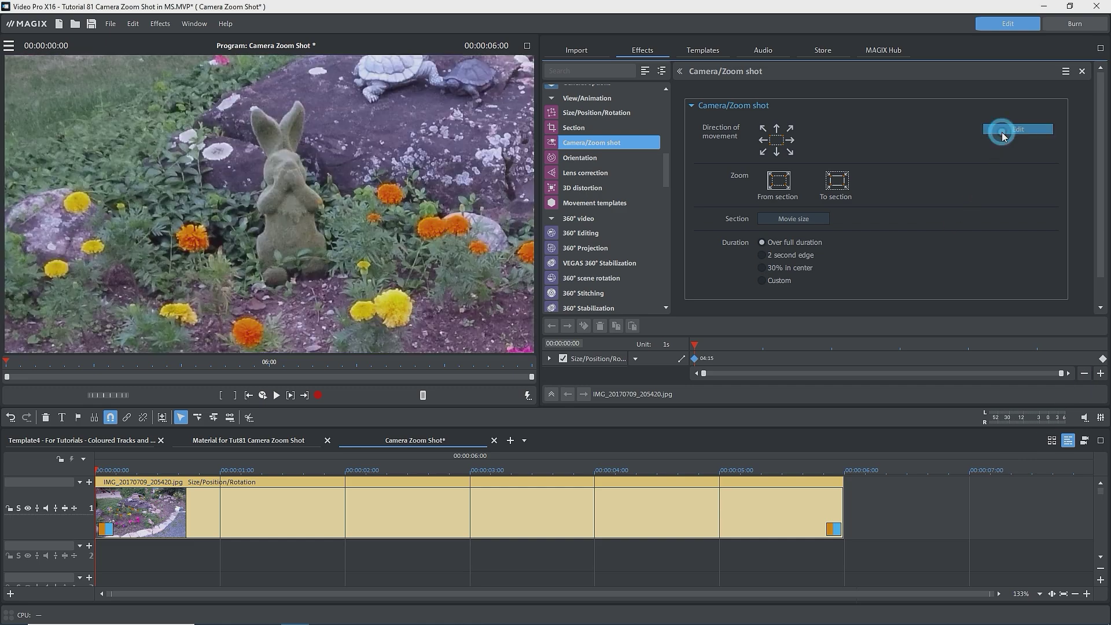
{"action": "left_click_drag", "start_coordinate": [695, 345], "coordinate": [1103, 329]}
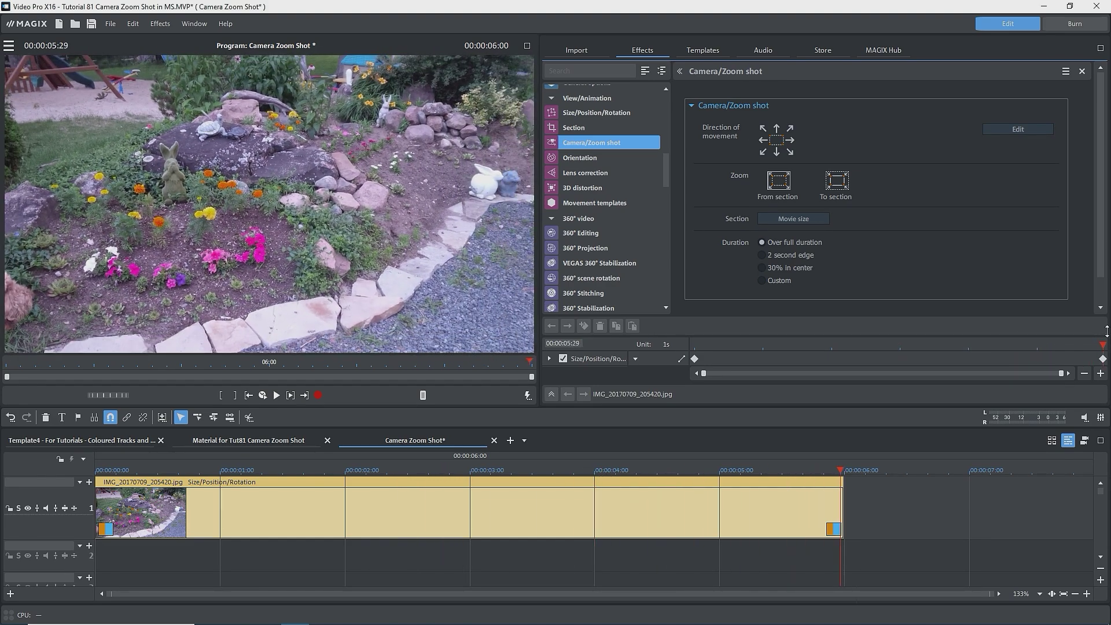
{"action": "left_click", "coordinate": [1012, 133]}
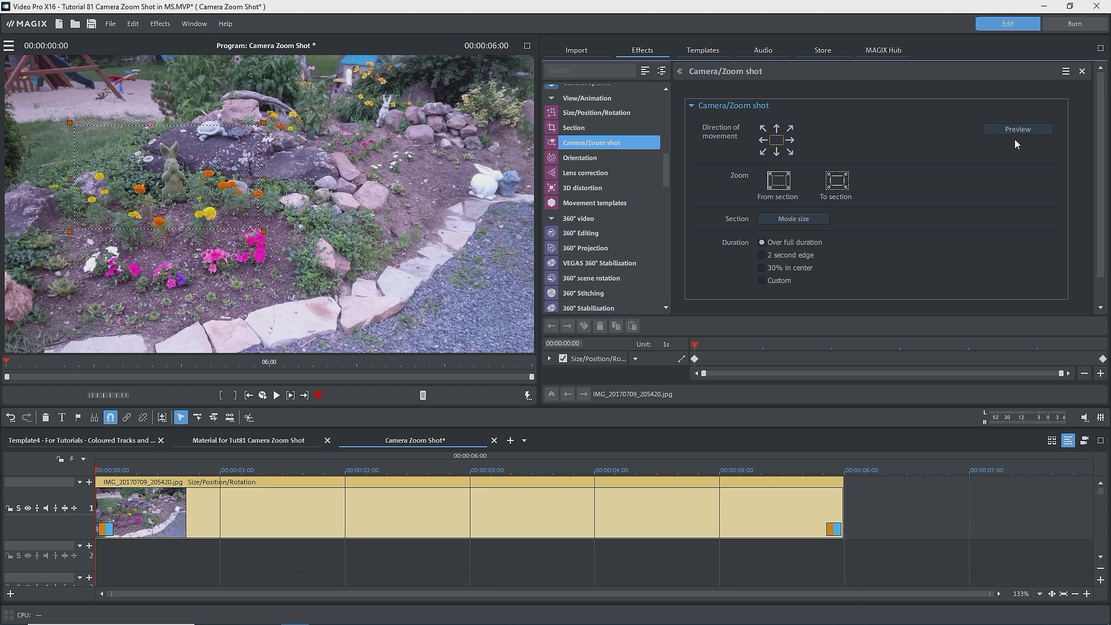
Apply a To section zoom that ends on the stone rabbit, and preview it from the first to the last frame.
{"action": "left_click", "coordinate": [836, 181]}
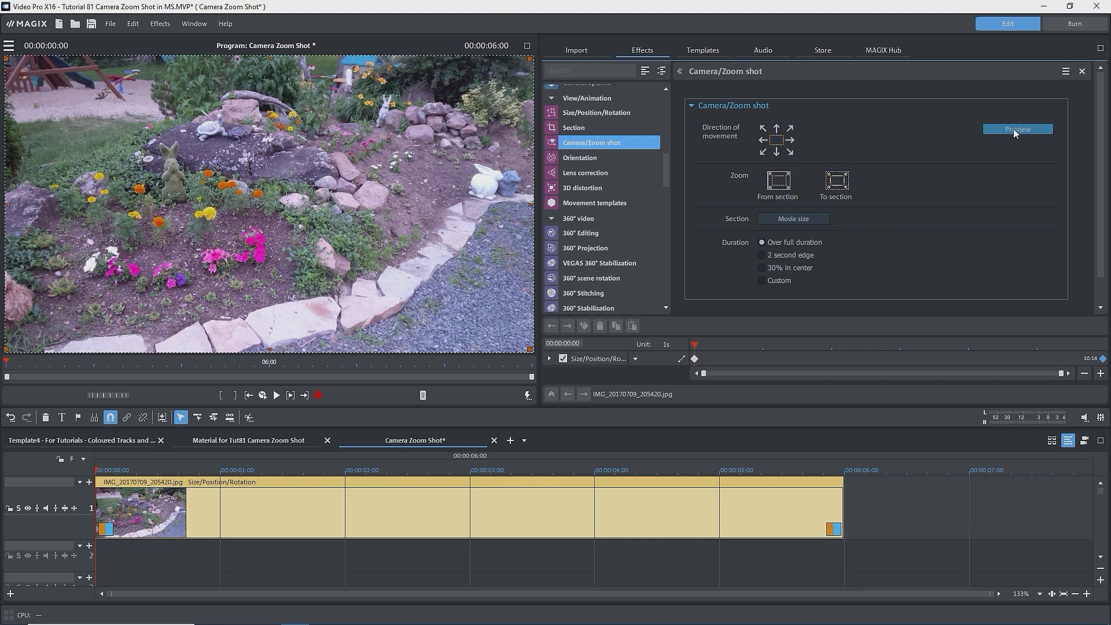
{"action": "left_click", "coordinate": [1012, 128]}
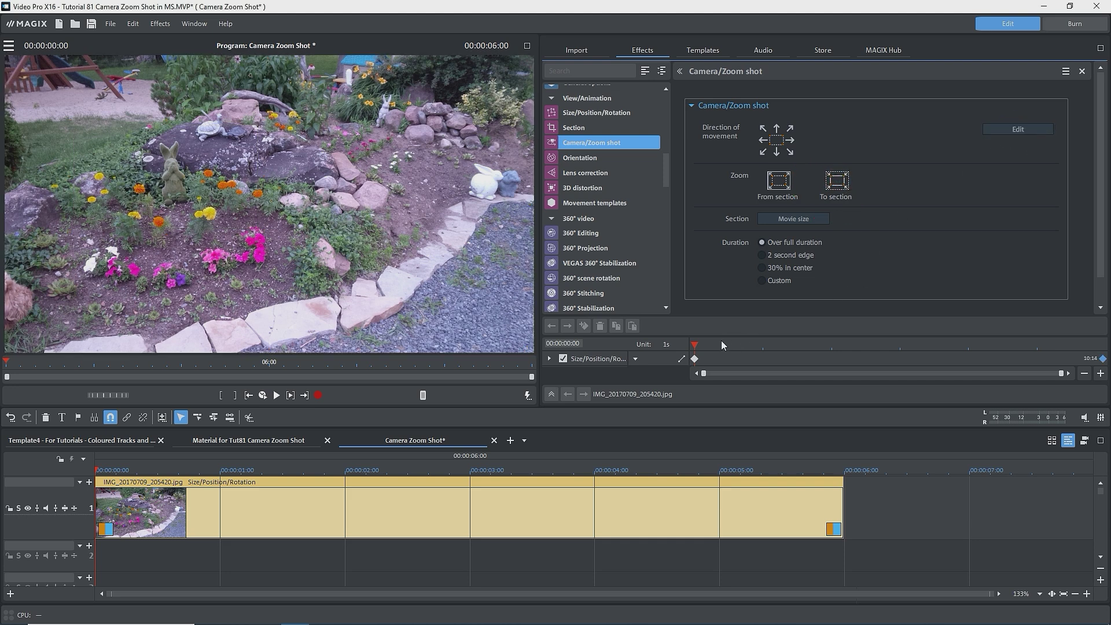
{"action": "left_click_drag", "start_coordinate": [692, 343], "coordinate": [1106, 328]}
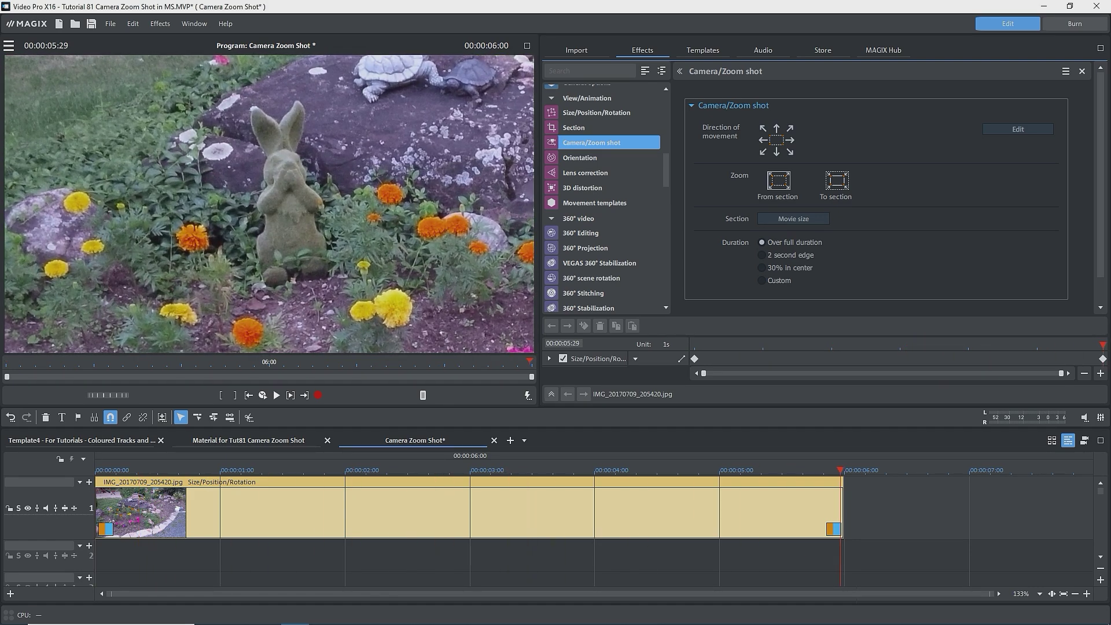
{"action": "left_click", "coordinate": [999, 130]}
{"action": "left_click", "coordinate": [697, 344]}
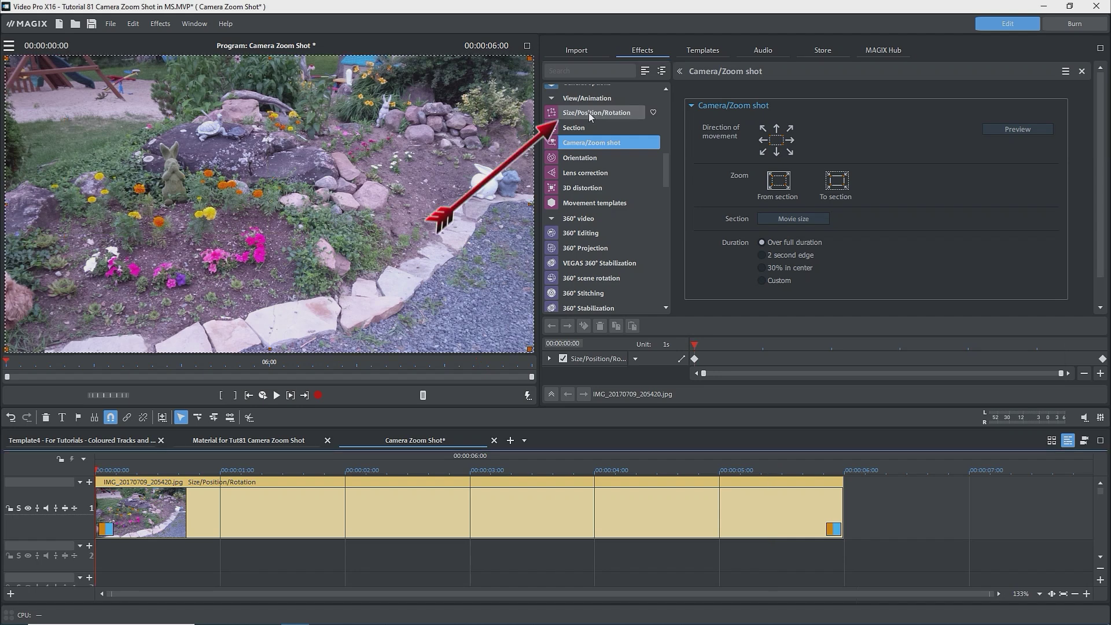
Examine the Size/Position/Rotation values of the To section zoom at its first and last keyframes.
{"action": "left_click", "coordinate": [588, 112]}
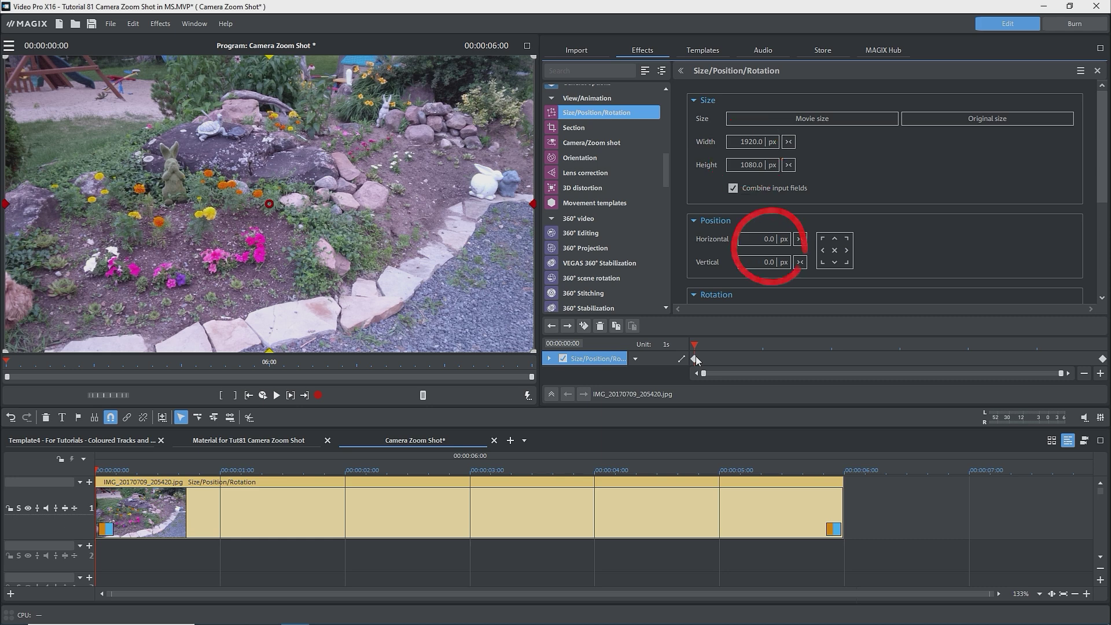
{"action": "left_click", "coordinate": [569, 325]}
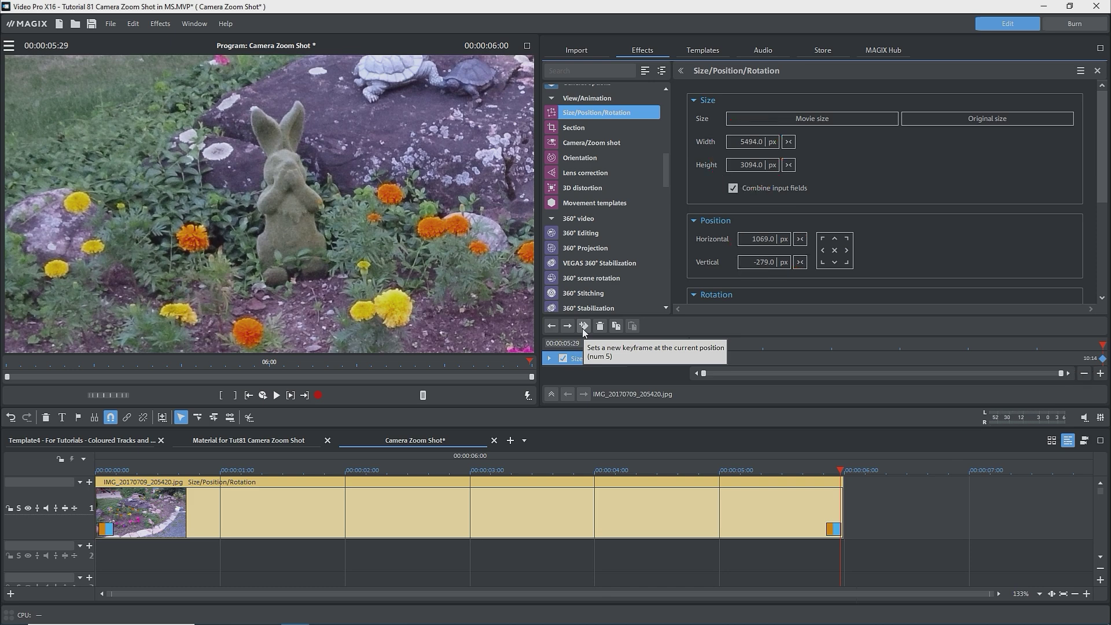
{"action": "left_click", "coordinate": [582, 328]}
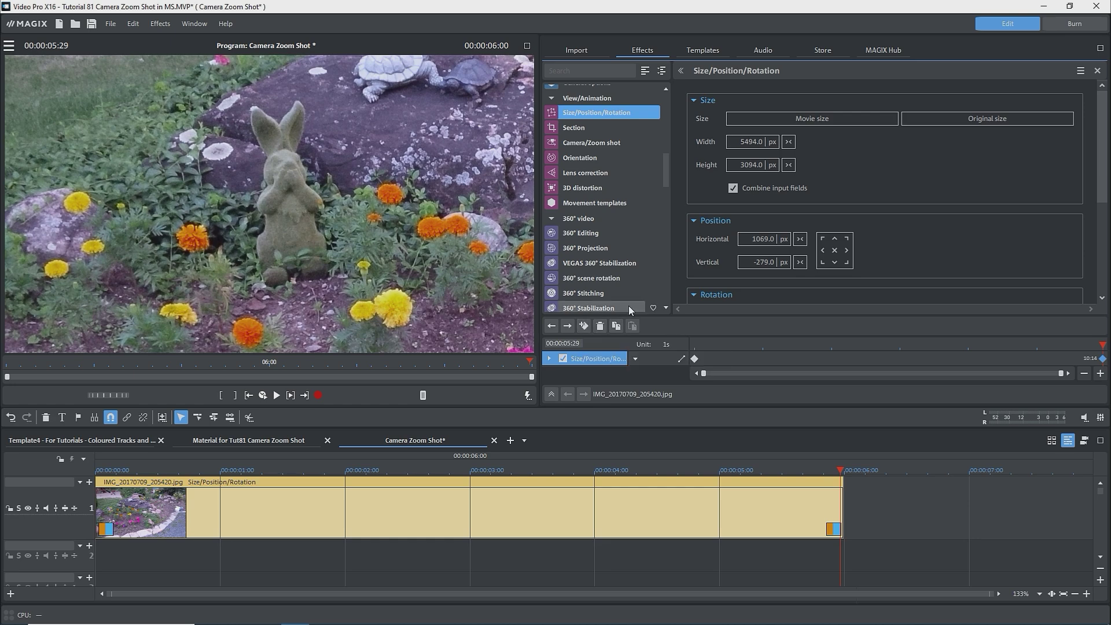
Apply a From section zoom starting on the stone rabbit, and preview it from the first to the last frame.
{"action": "left_click", "coordinate": [590, 145]}
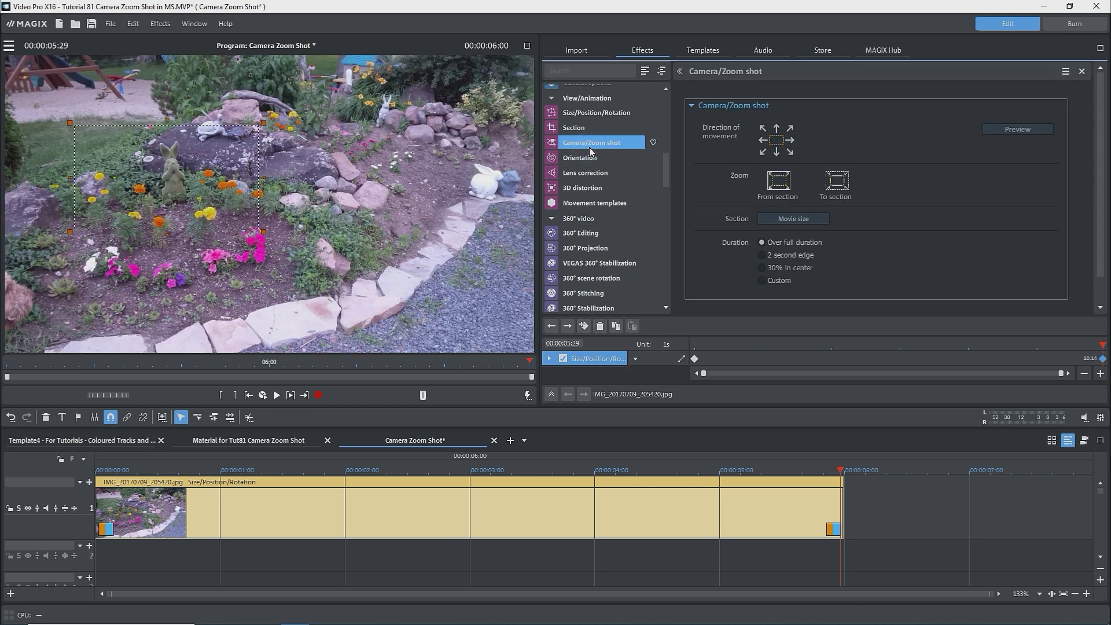
{"action": "left_click", "coordinate": [778, 180]}
{"action": "left_click", "coordinate": [1012, 129]}
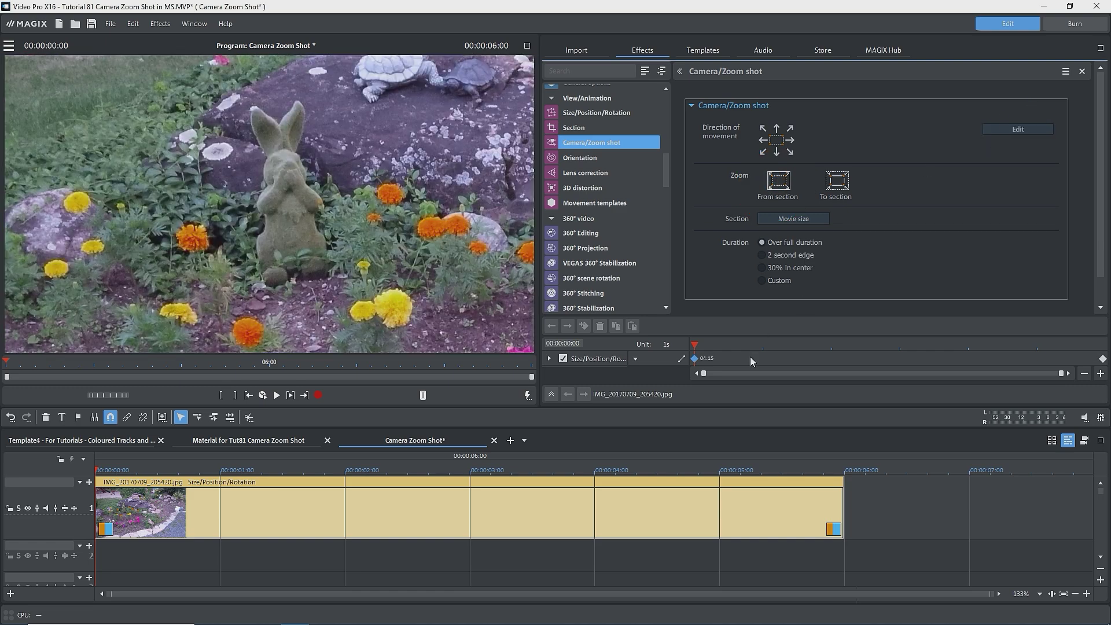
{"action": "left_click_drag", "start_coordinate": [694, 346], "coordinate": [1103, 329]}
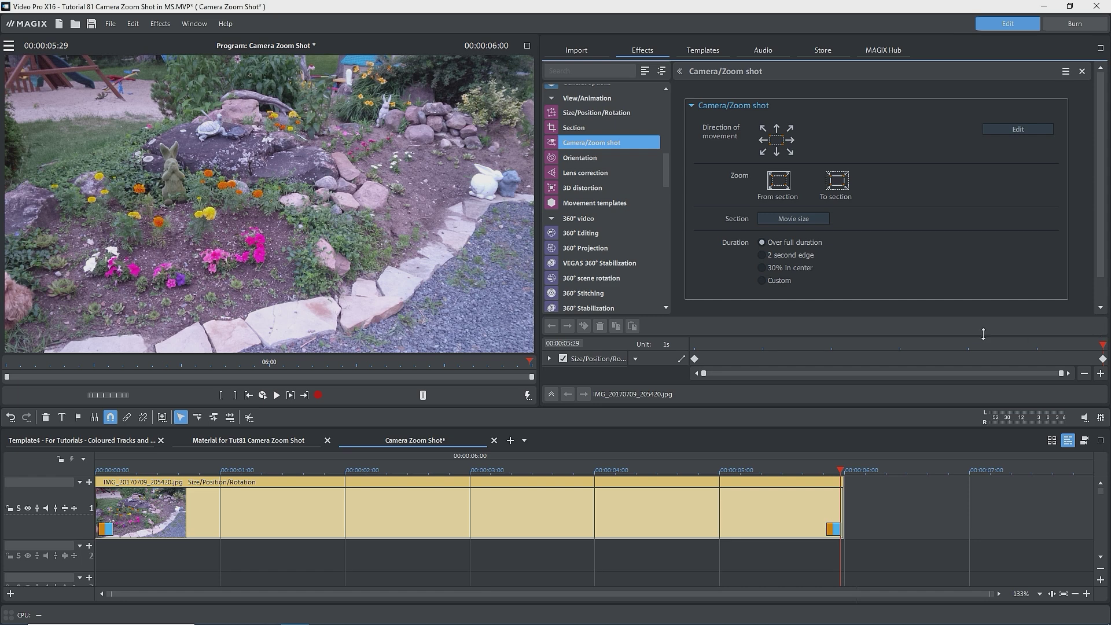
Examine the Size/Position/Rotation values of the From section zoom at both of its keyframes.
{"action": "left_click", "coordinate": [578, 114]}
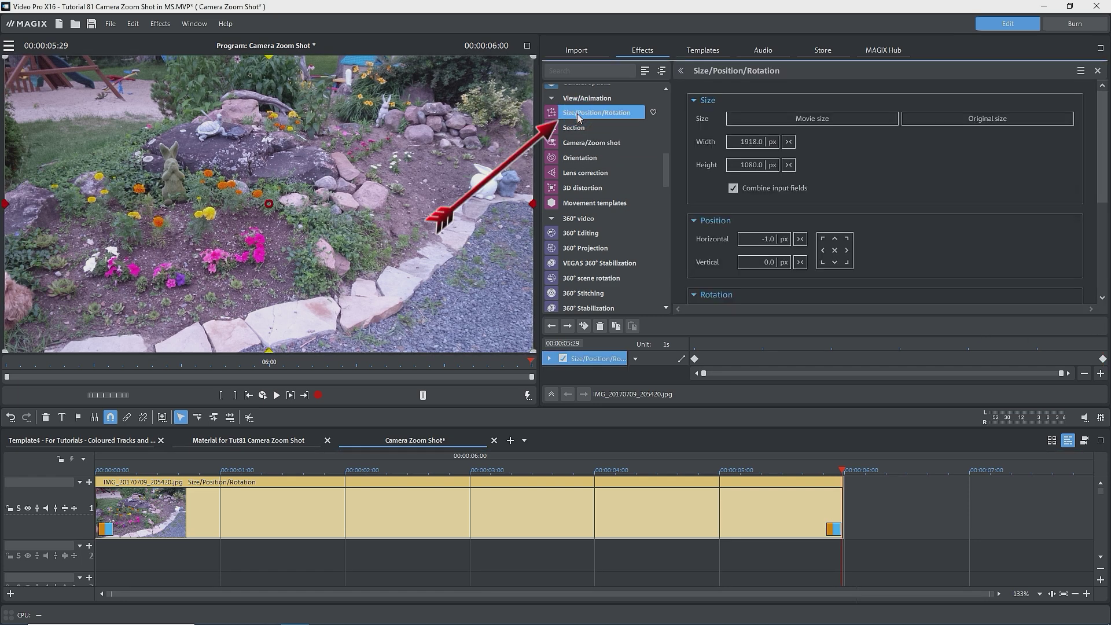
{"action": "left_click", "coordinate": [694, 359]}
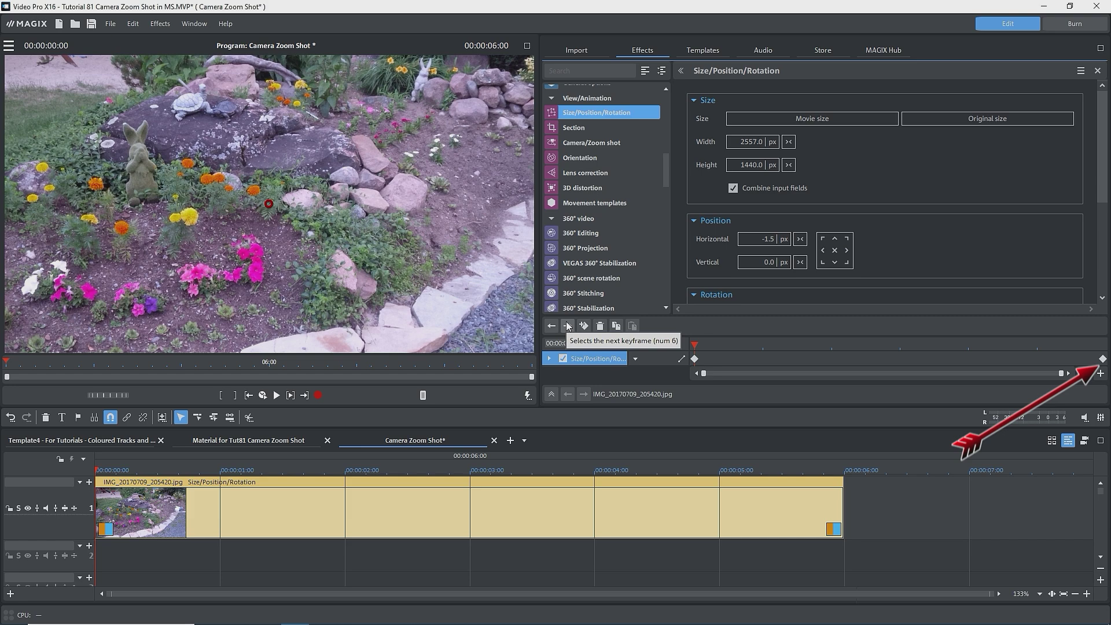
{"action": "left_click", "coordinate": [568, 326]}
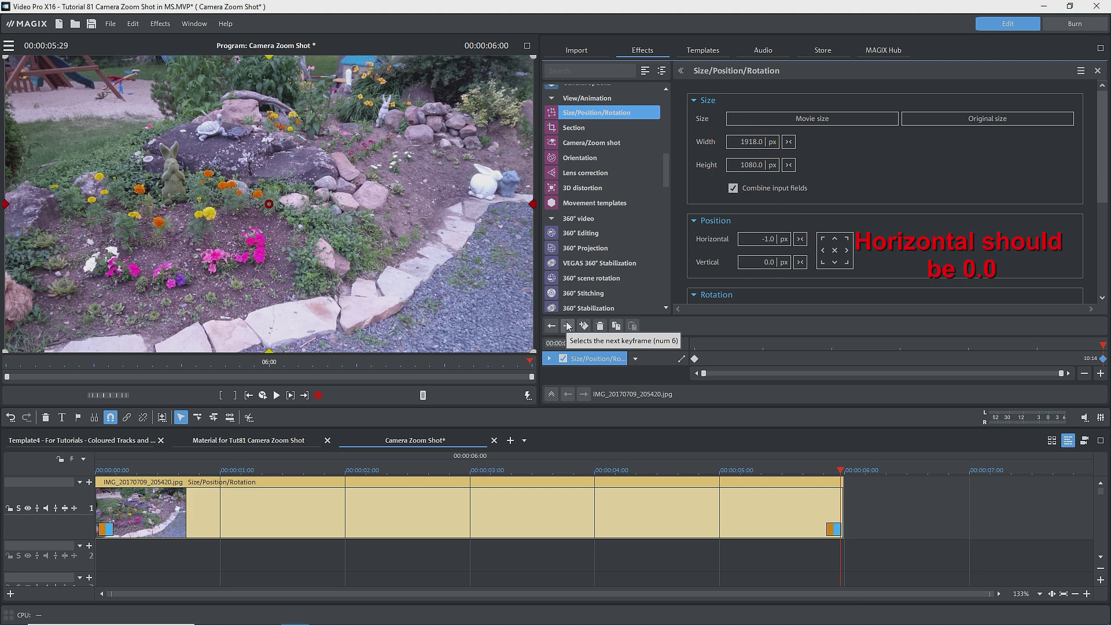
Set the zoom duration to 2 second edge, frame the stone rabbit, and preview the From section zoom past its second keyframe.
{"action": "left_click", "coordinate": [578, 142]}
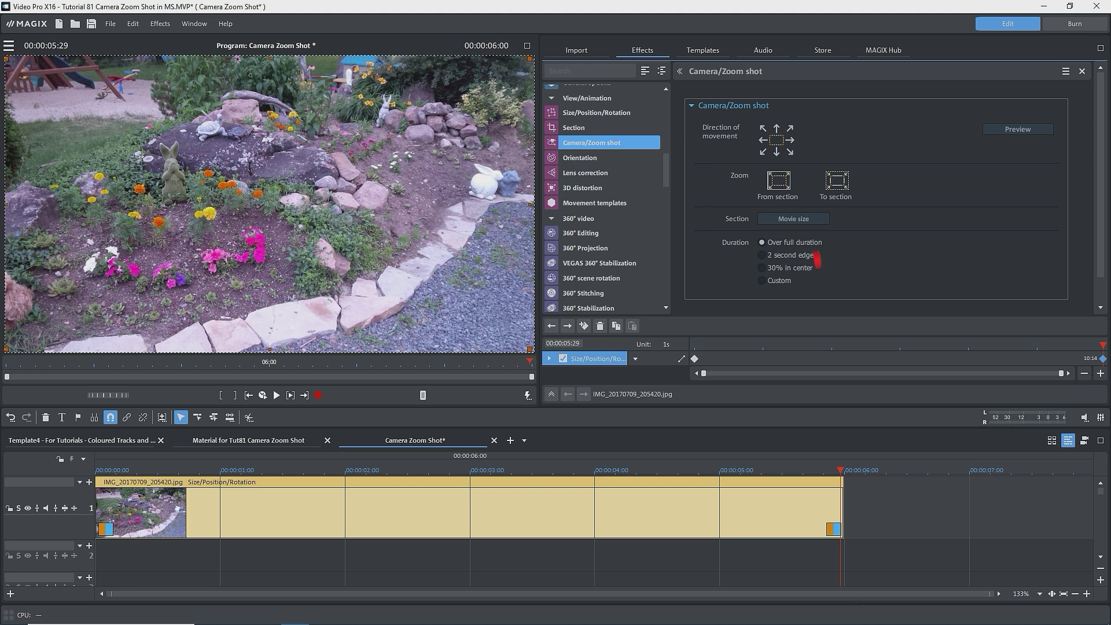
{"action": "left_click", "coordinate": [761, 255]}
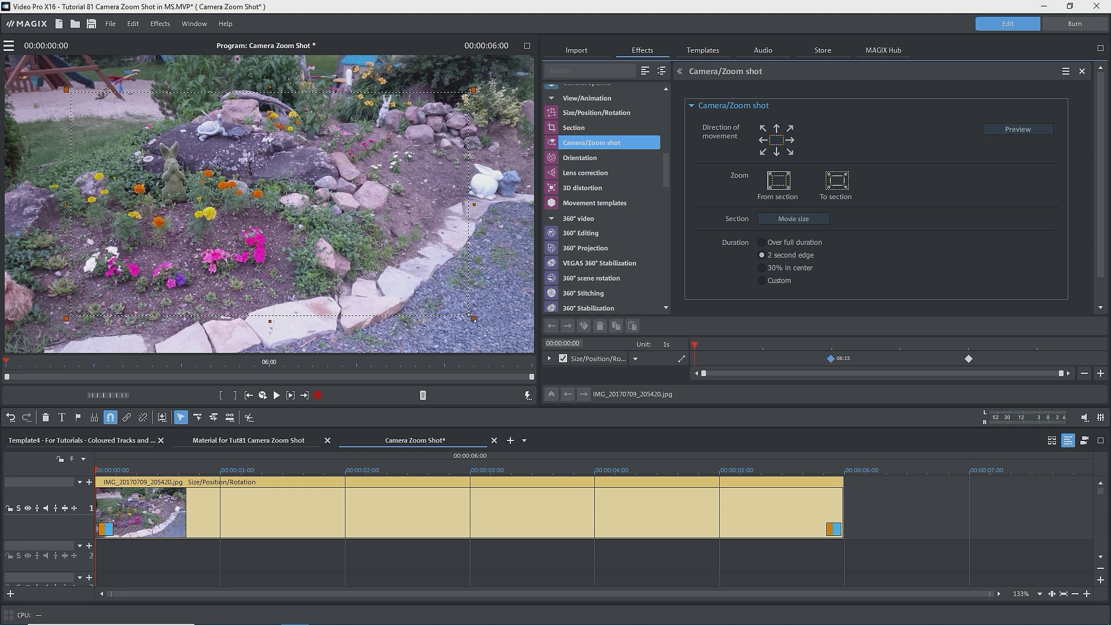
{"action": "left_click_drag", "start_coordinate": [472, 318], "coordinate": [260, 217]}
{"action": "left_click_drag", "start_coordinate": [218, 161], "coordinate": [230, 180]}
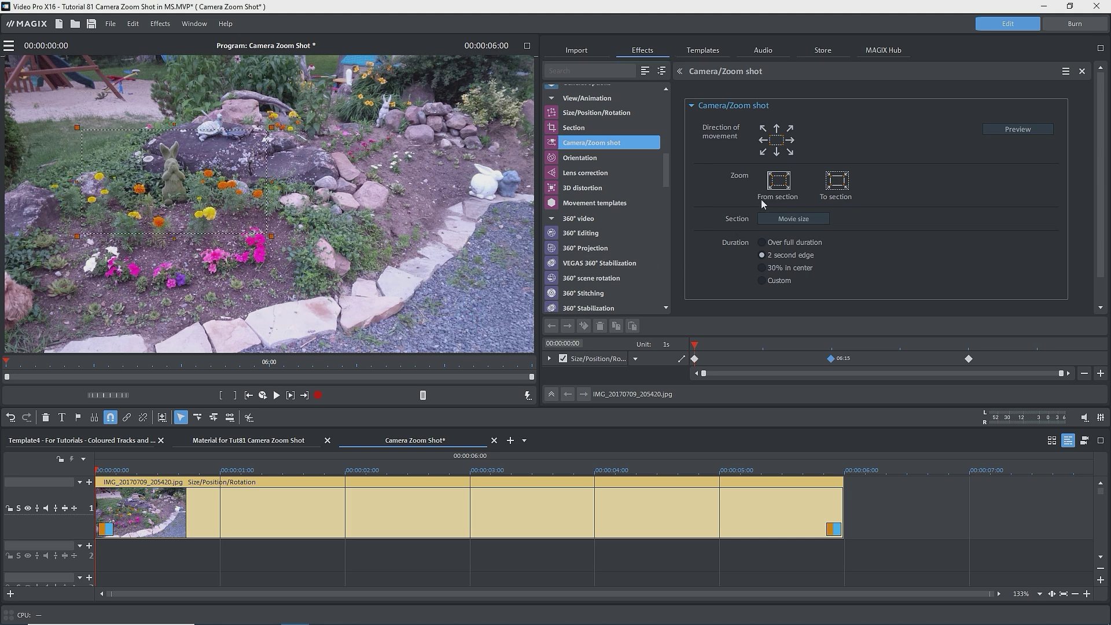
{"action": "left_click", "coordinate": [1018, 129]}
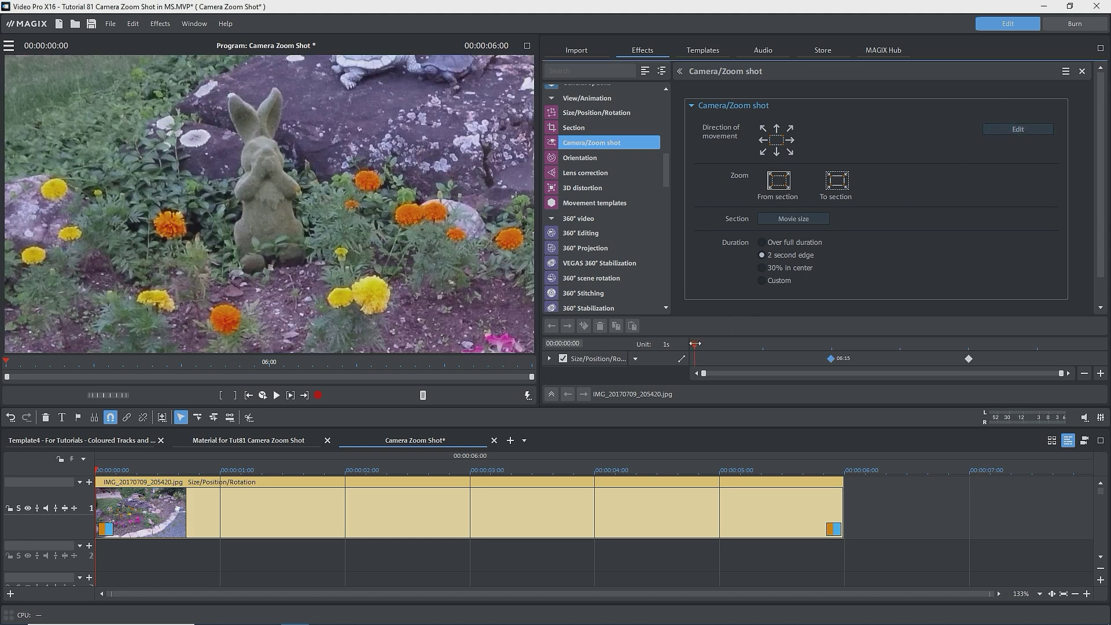
{"action": "left_click_drag", "start_coordinate": [695, 344], "coordinate": [1008, 345]}
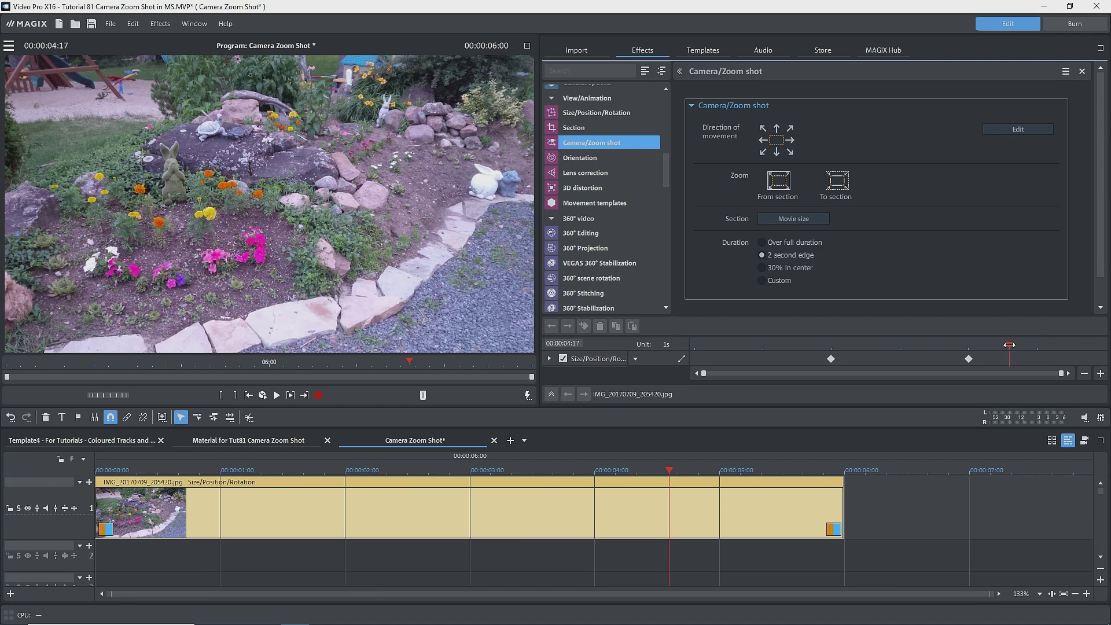
{"action": "mouse_move", "coordinate": [1008, 345]}
{"action": "left_mouse_down"}
{"action": "mouse_move", "coordinate": [788, 338]}
{"action": "mouse_move", "coordinate": [891, 330]}
{"action": "mouse_move", "coordinate": [993, 330]}
{"action": "mouse_move", "coordinate": [648, 356]}
{"action": "left_mouse_up"}
Set the zoom duration to 30% in center, and move the first keyframe earlier to lengthen the zoom.
{"action": "left_click", "coordinate": [761, 267]}
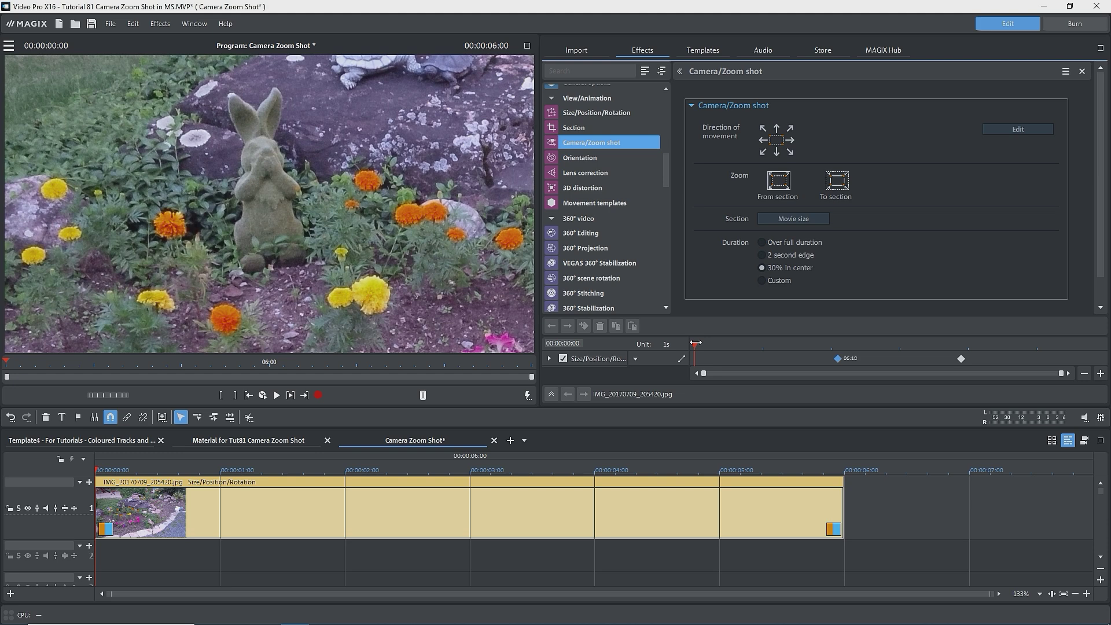
{"action": "mouse_move", "coordinate": [695, 343]}
{"action": "left_mouse_down"}
{"action": "mouse_move", "coordinate": [1095, 346]}
{"action": "mouse_move", "coordinate": [682, 337]}
{"action": "left_mouse_up"}
{"action": "left_click_drag", "start_coordinate": [836, 359], "coordinate": [929, 344]}
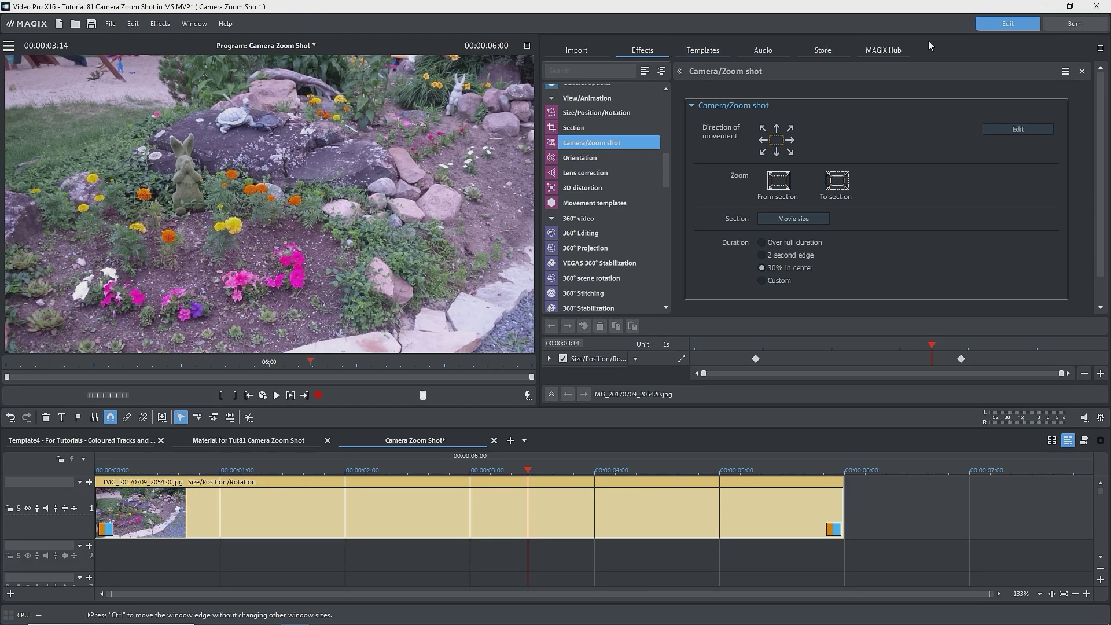
Reset the Camera/Zoom shot effect on the garden photo and set its section to Movie size.
{"action": "left_click", "coordinate": [1081, 71]}
{"action": "left_click", "coordinate": [1019, 129]}
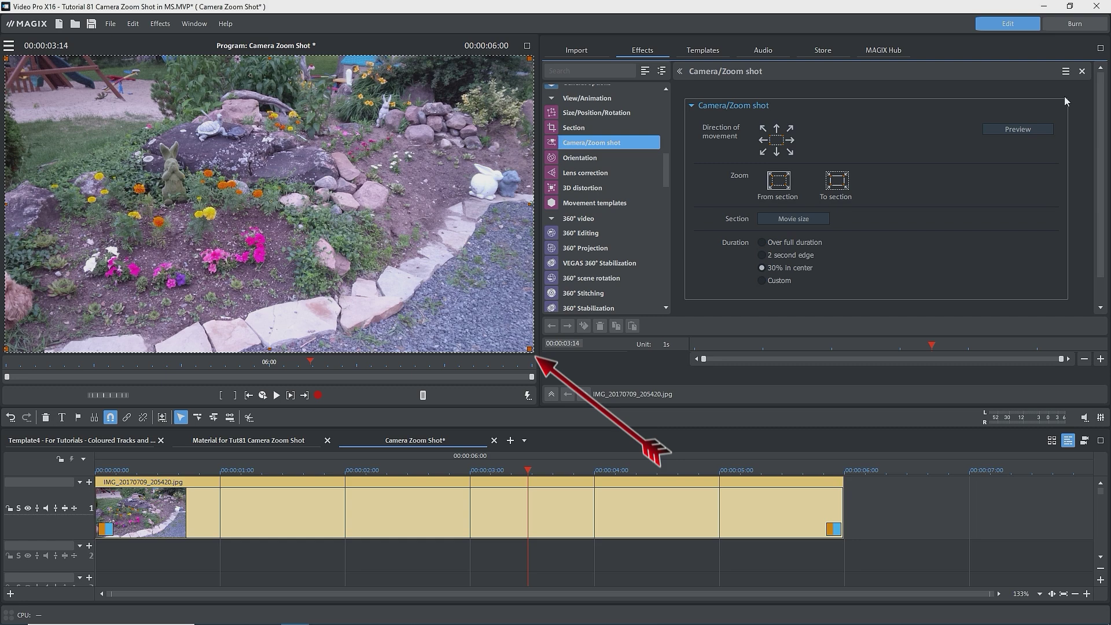
{"action": "left_click", "coordinate": [794, 220]}
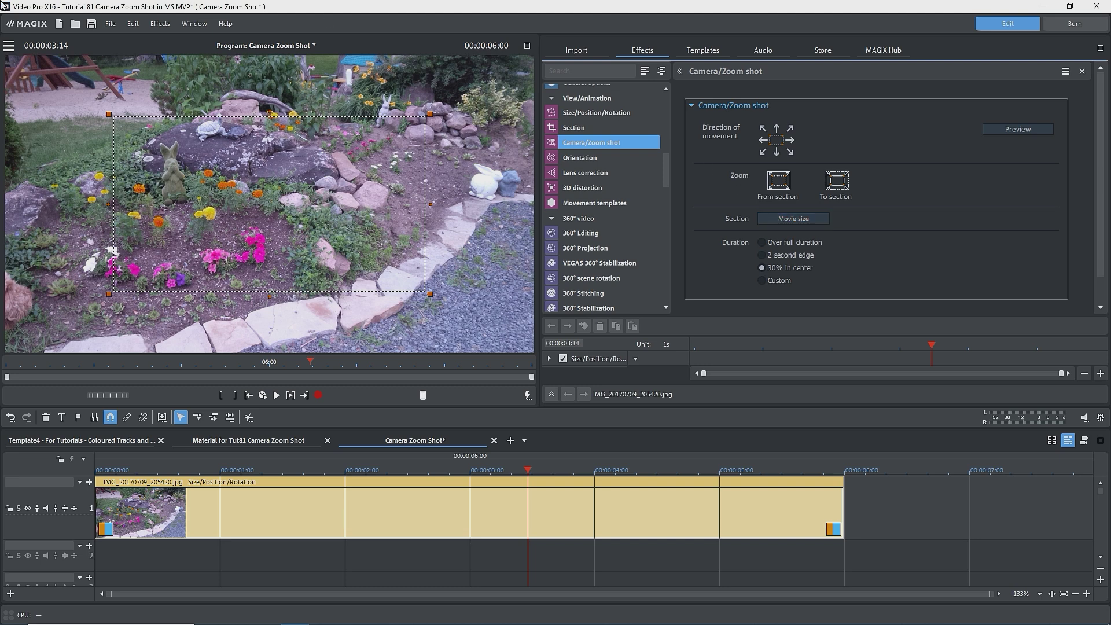
Select the GOPR2629.MP4 clip of the dog further along the timeline and set its section to Movie size.
{"action": "left_click_drag", "start_coordinate": [1099, 509], "coordinate": [1051, 536]}
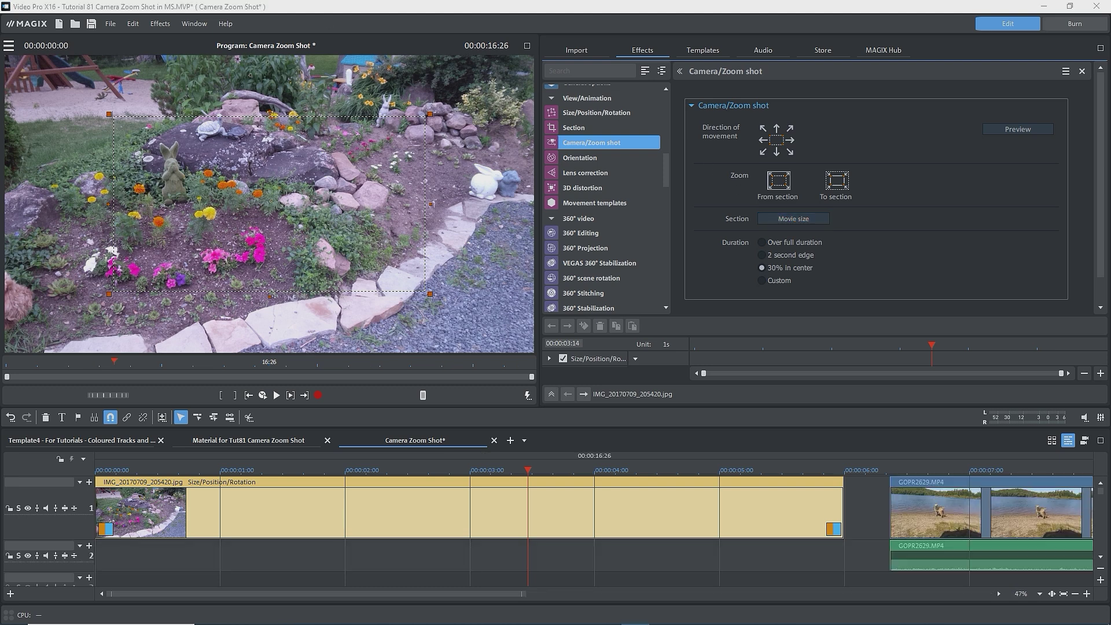
{"action": "left_click", "coordinate": [942, 471]}
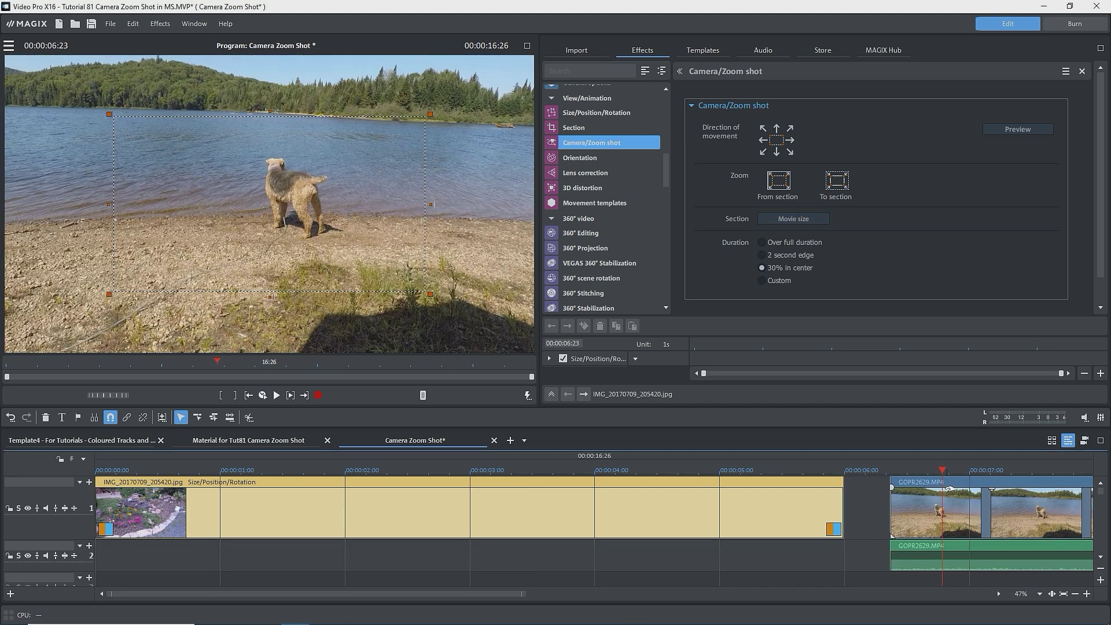
{"action": "left_click", "coordinate": [949, 486]}
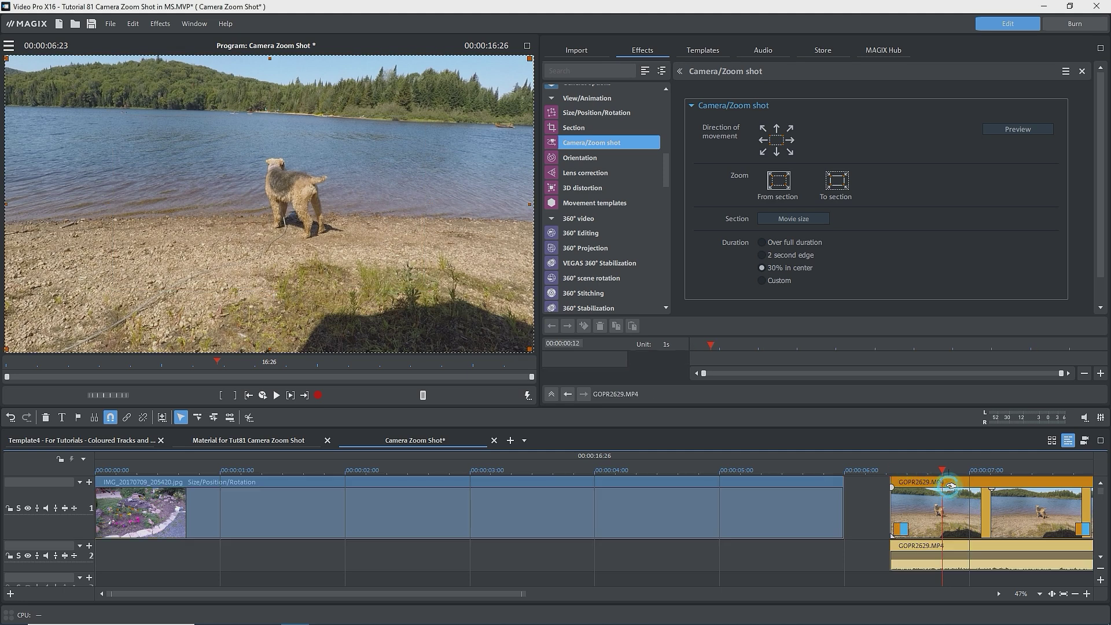
{"action": "left_click", "coordinate": [798, 222]}
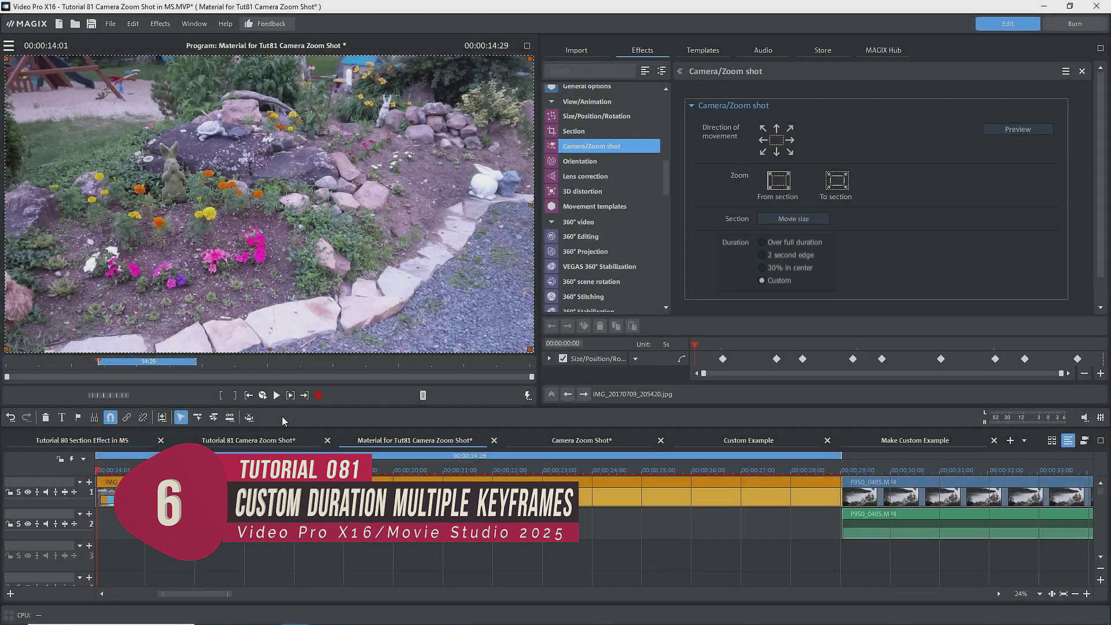
Preview the garden photo's multiple-keyframe example, and deselect P950_0484.JPG to scrub through its zoom.
{"action": "left_click", "coordinate": [290, 395]}
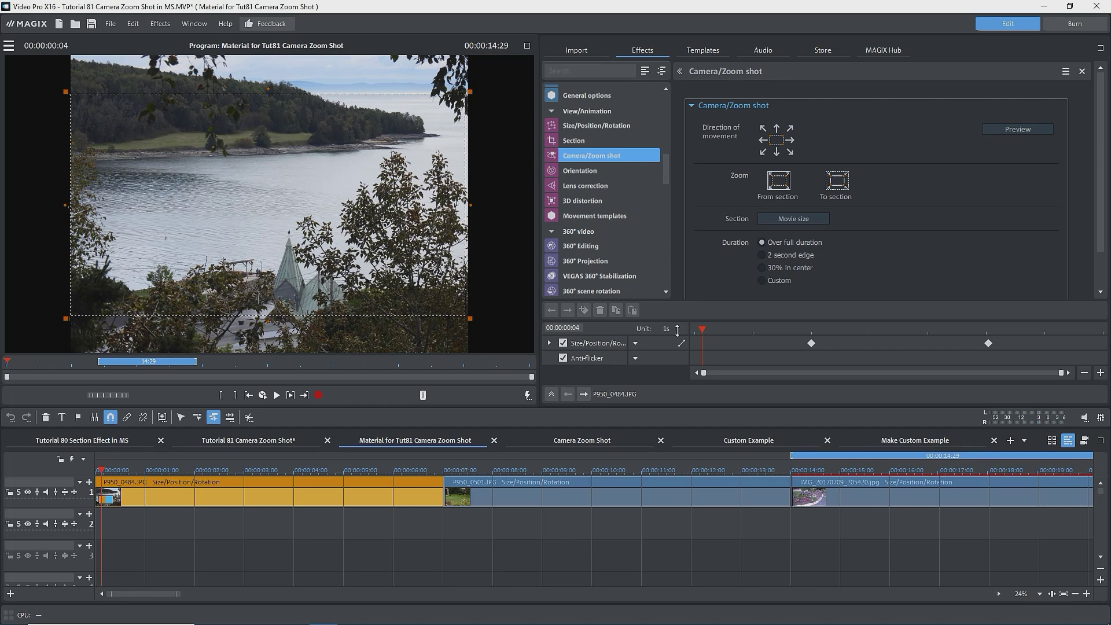
{"action": "mouse_move", "coordinate": [702, 329]}
{"action": "left_mouse_down"}
{"action": "mouse_move", "coordinate": [835, 343]}
{"action": "mouse_move", "coordinate": [1050, 341]}
{"action": "mouse_move", "coordinate": [705, 327]}
{"action": "left_mouse_up"}
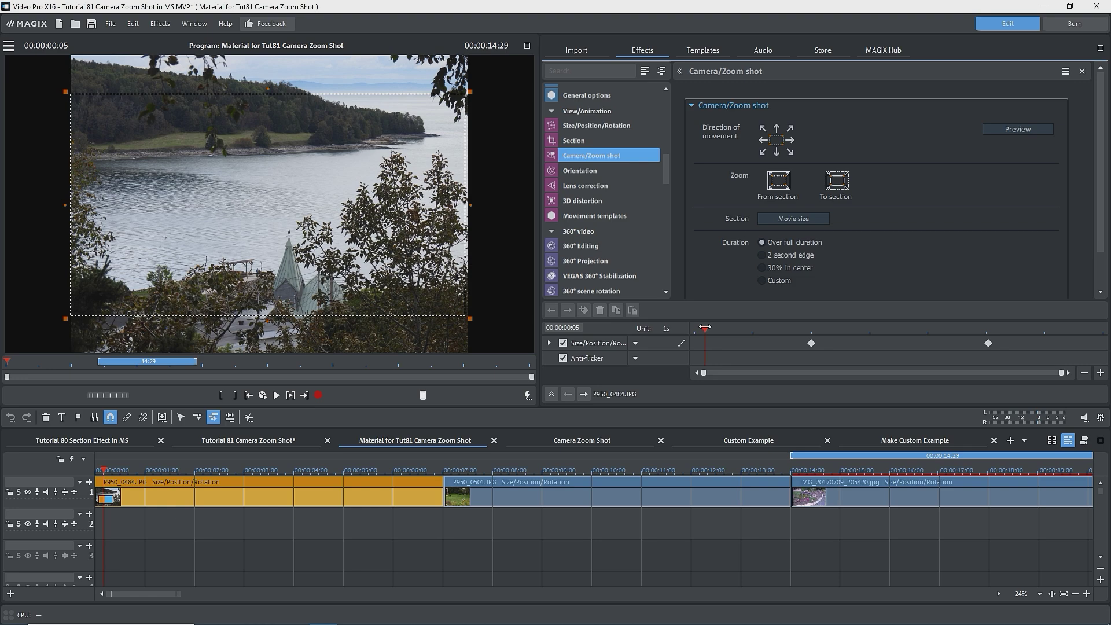
{"action": "left_click", "coordinate": [248, 521]}
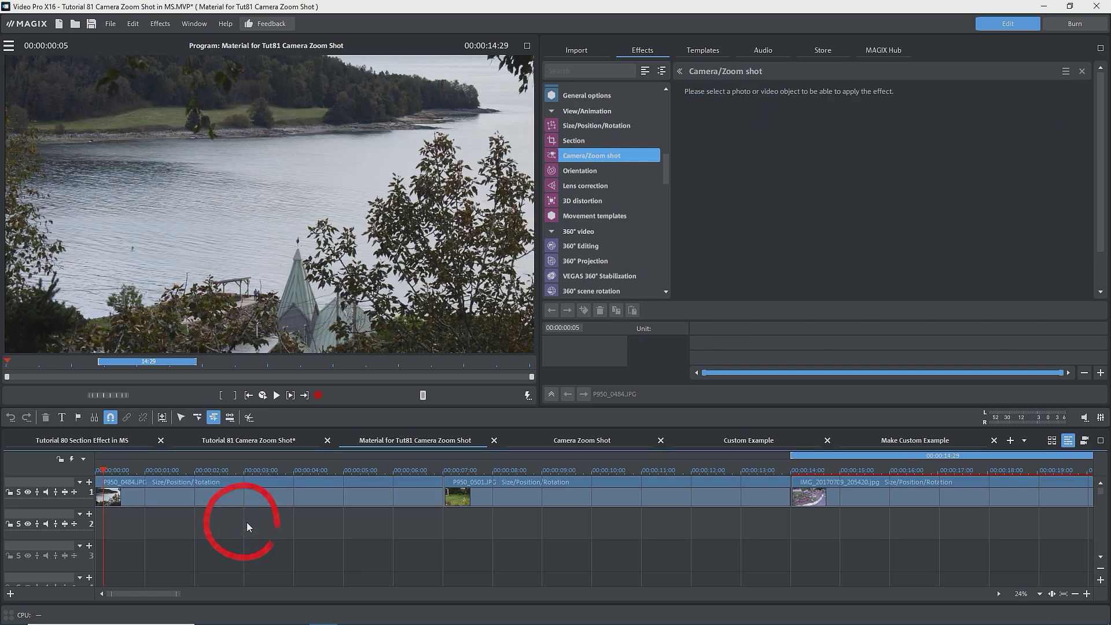
{"action": "left_click_drag", "start_coordinate": [156, 470], "coordinate": [121, 470]}
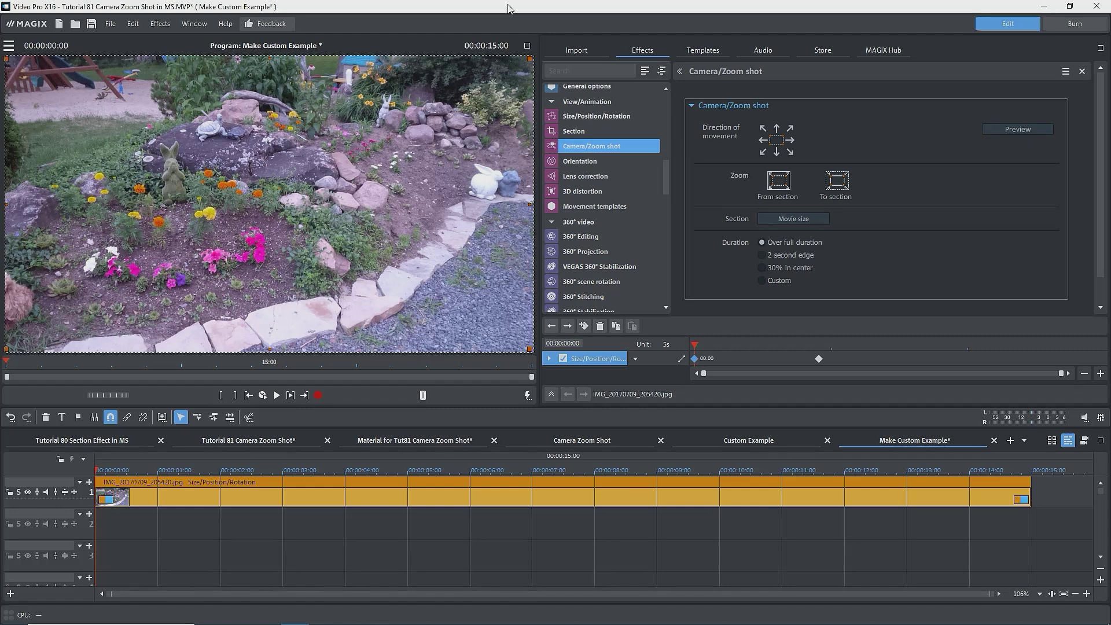
Switch the garden photo's keyframe interpolation from linear to a smooth curve, playing the zoom before and after the change.
{"action": "key", "text": "space"}
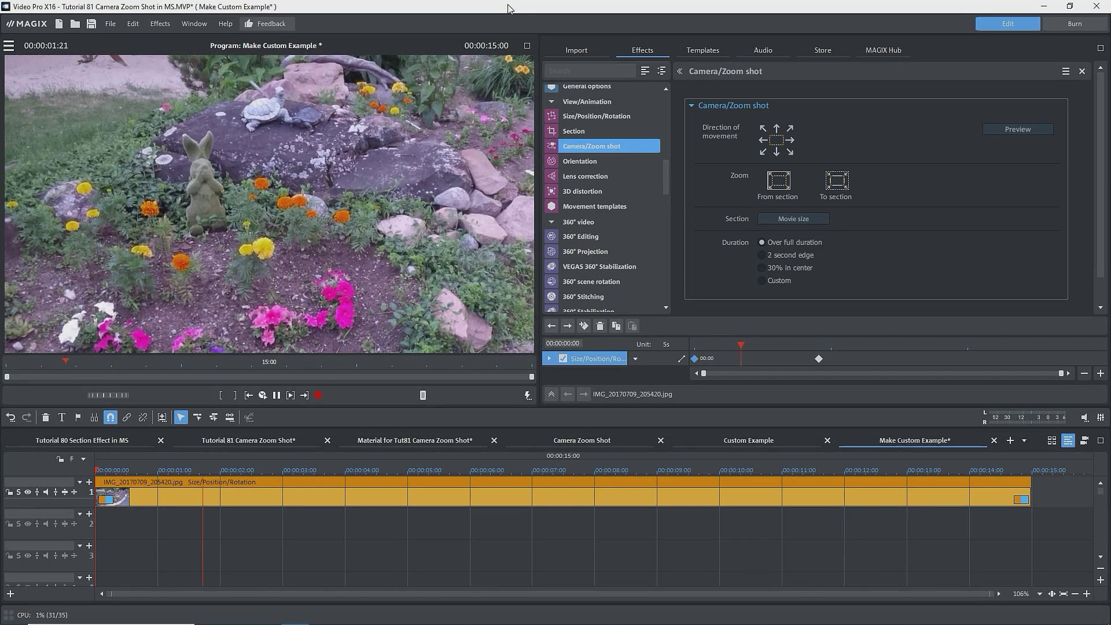
{"action": "key", "text": "space"}
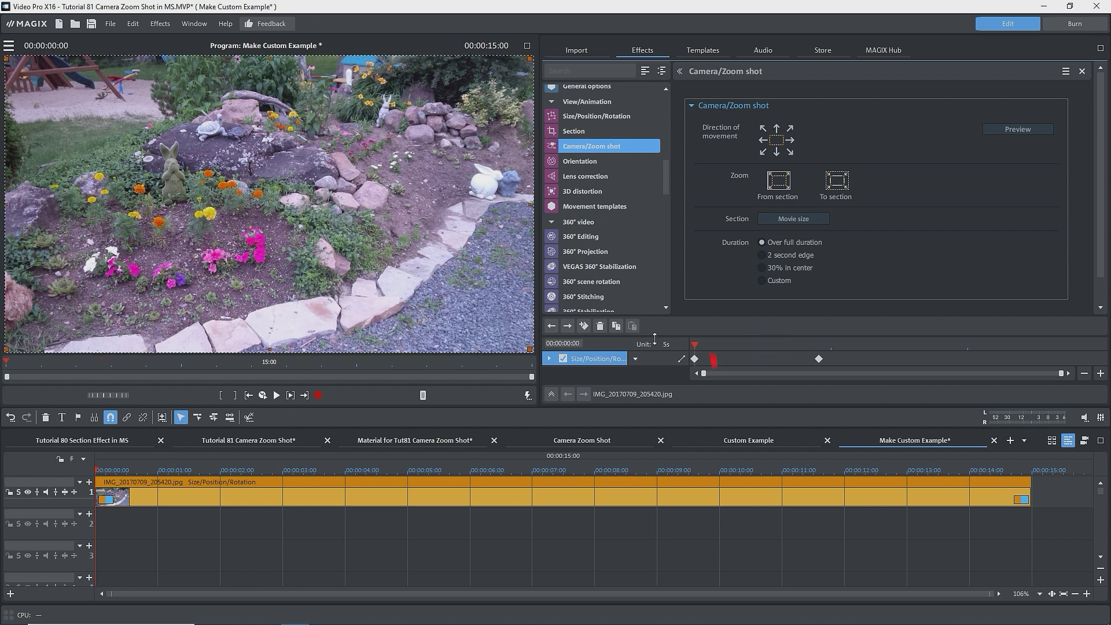
{"action": "left_click", "coordinate": [682, 360]}
{"action": "key", "text": "space"}
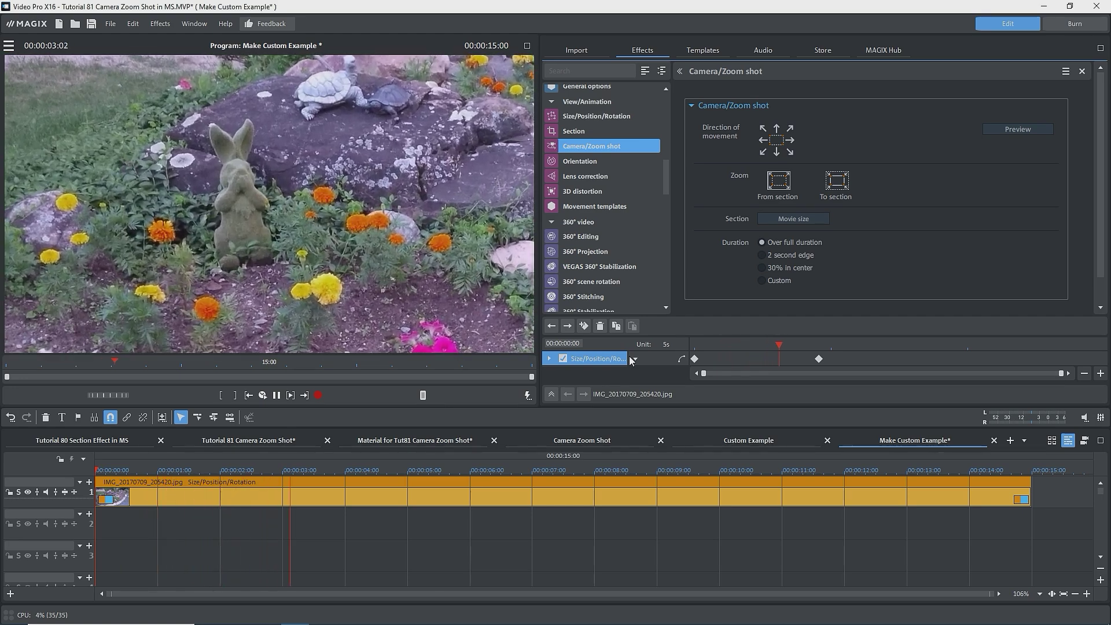
{"action": "key", "text": "space"}
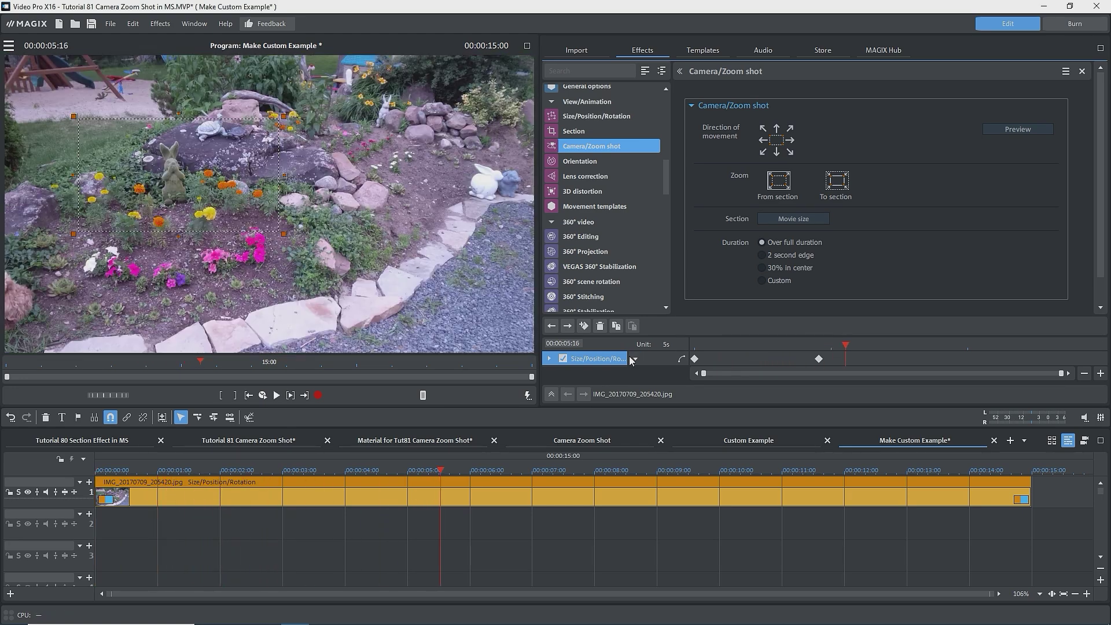
In the Camera Zoom Shot movie, frame the dog in GOPR2629.MP4 at 00:00:11:17 and more tightly at 00:00:15:23.
{"action": "left_click", "coordinate": [581, 440]}
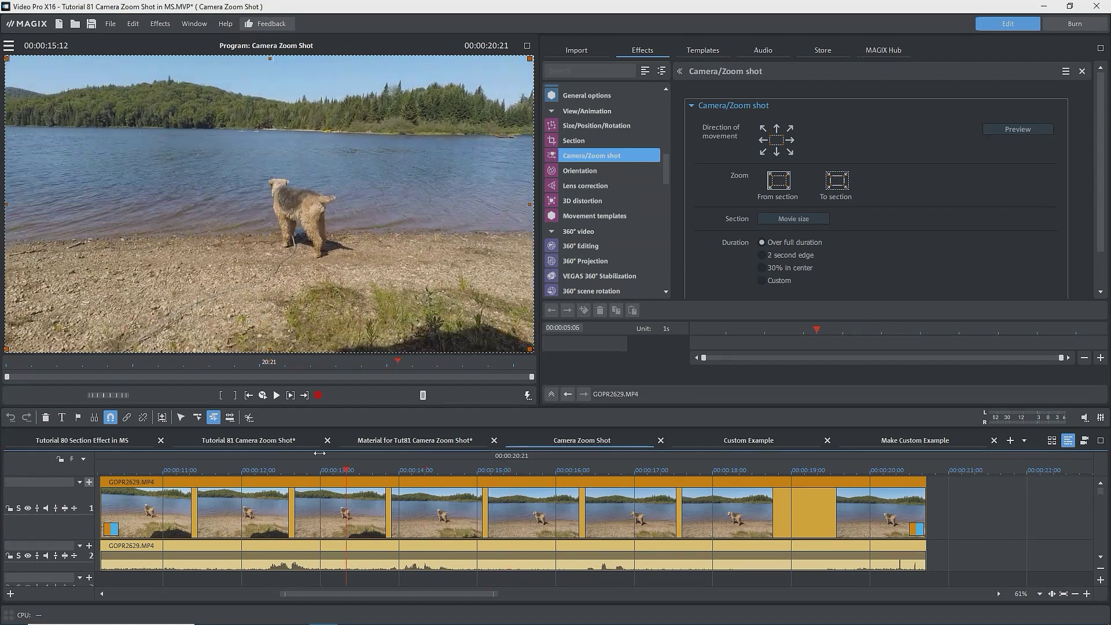
{"action": "left_click_drag", "start_coordinate": [320, 453], "coordinate": [208, 460]}
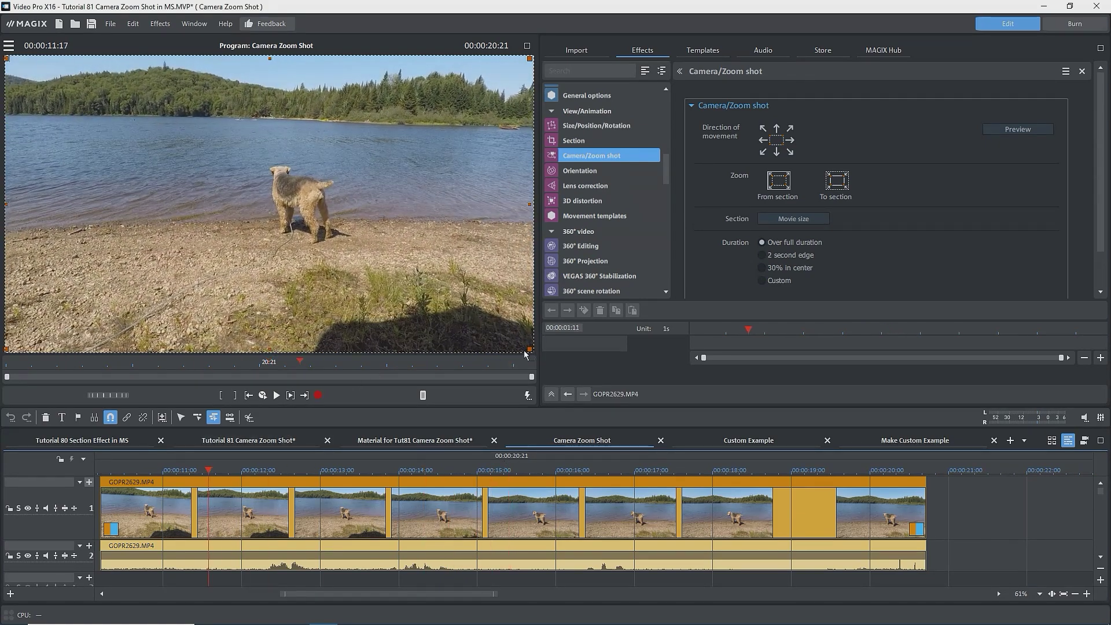
{"action": "left_click_drag", "start_coordinate": [528, 347], "coordinate": [426, 259]}
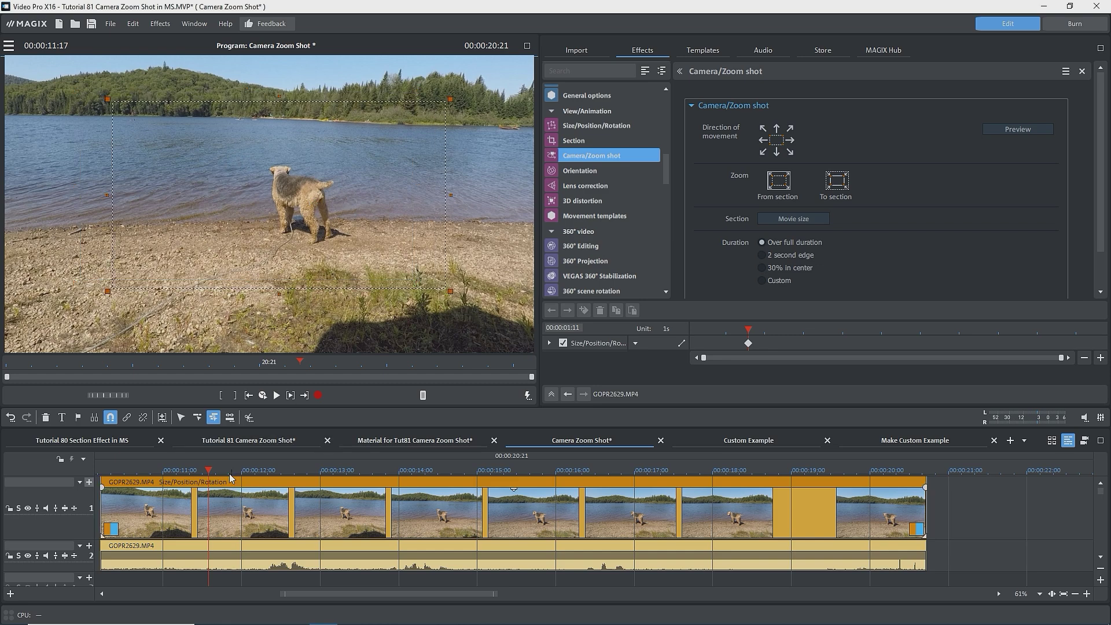
{"action": "left_click_drag", "start_coordinate": [206, 465], "coordinate": [537, 482]}
{"action": "left_click_drag", "start_coordinate": [451, 291], "coordinate": [446, 289]}
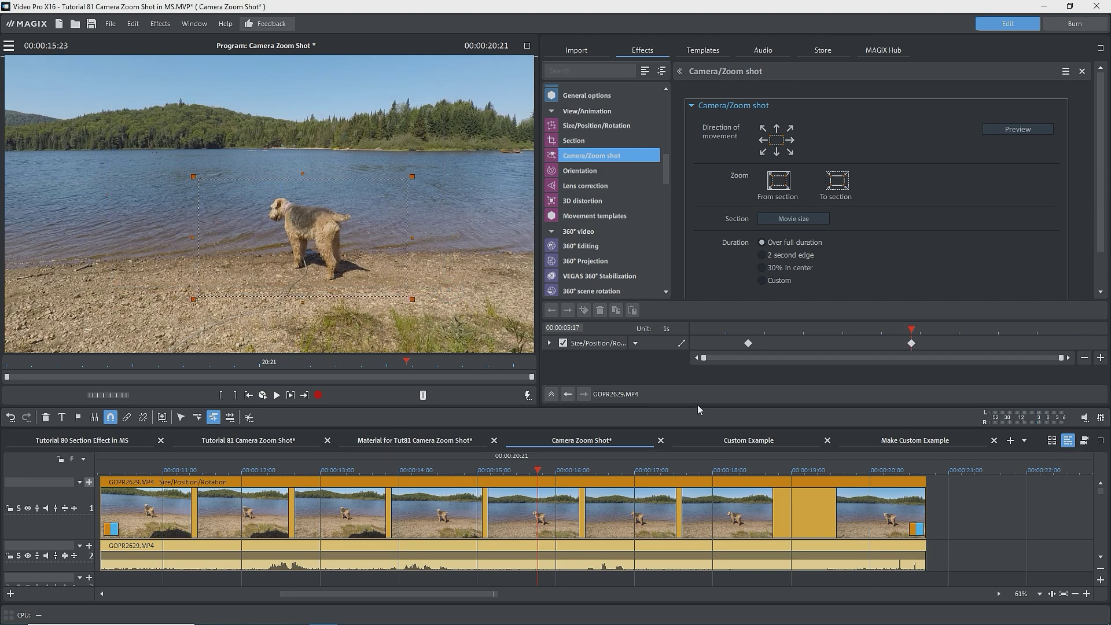
Preview the dog clip's zoom by playing it from before the first keyframe to past the second.
{"action": "left_click", "coordinate": [713, 329]}
{"action": "left_click", "coordinate": [1011, 127]}
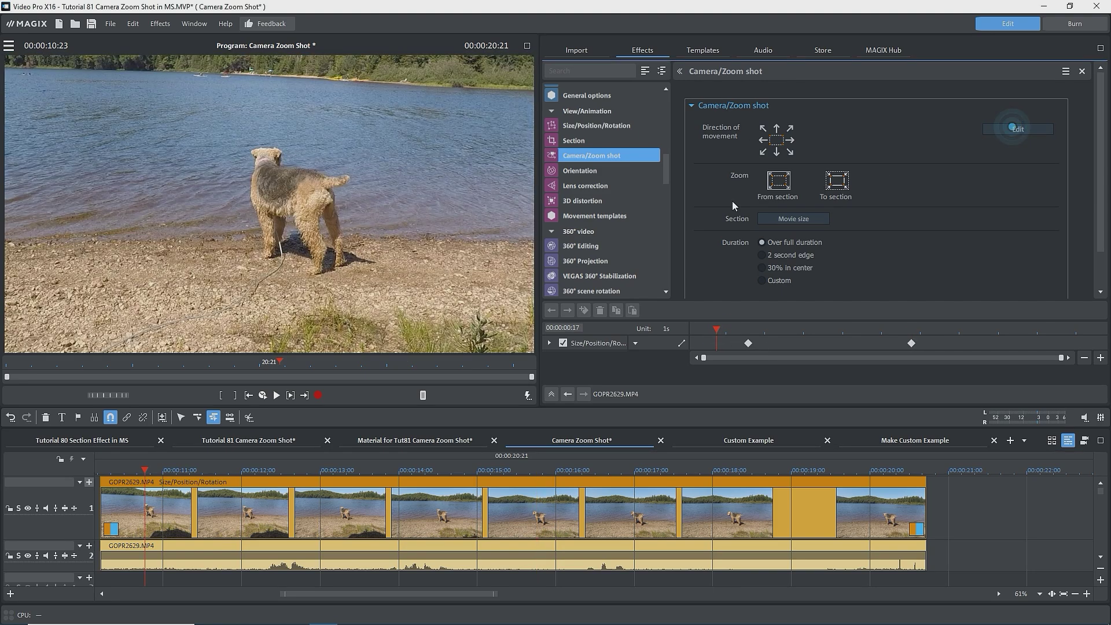
{"action": "key", "text": "space"}
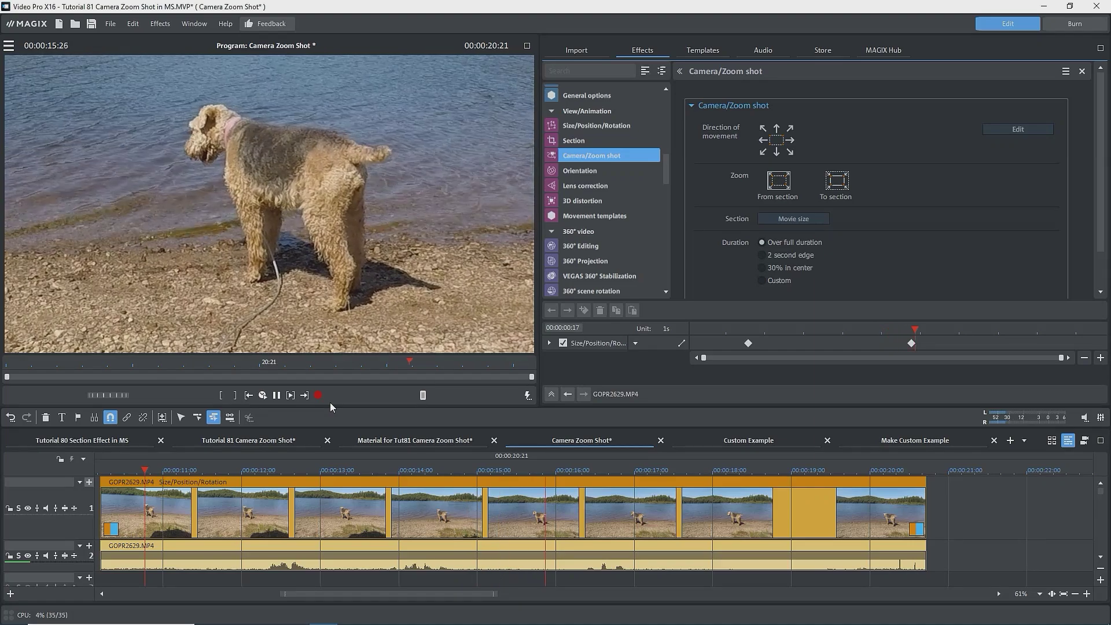
{"action": "key", "text": "space"}
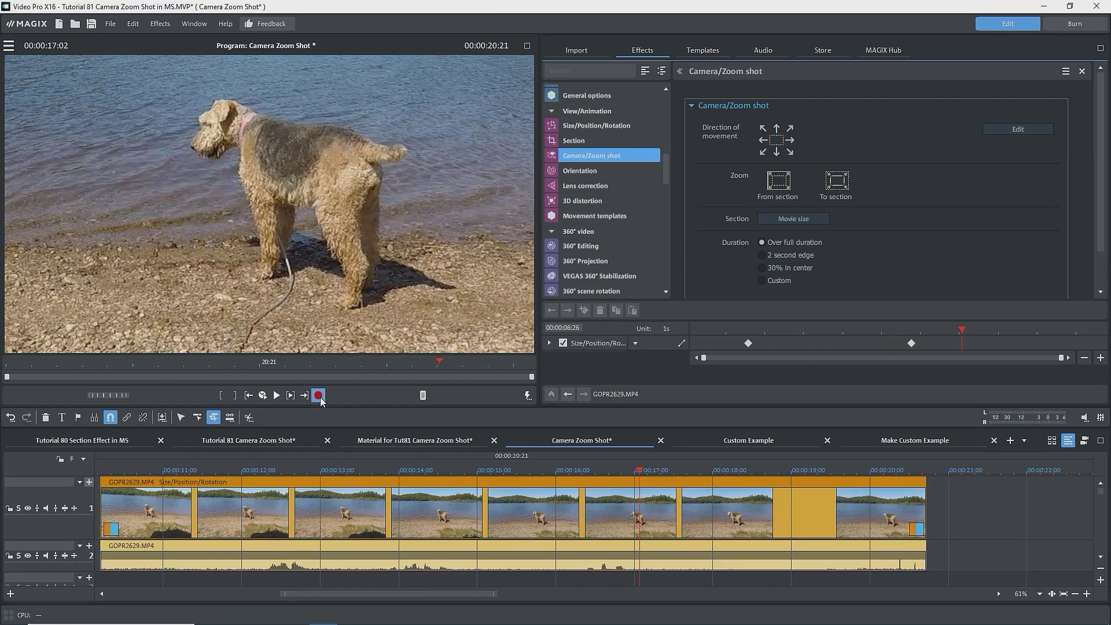